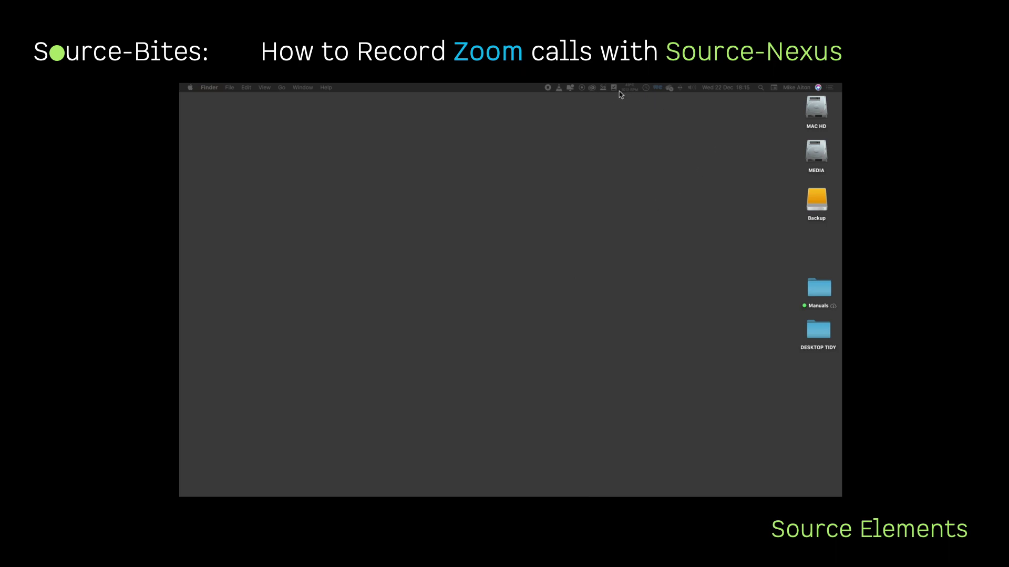
Step: Open the Source-Nexus Control Panel and add a 2-channel device named 'to ZOOM'
left_click(602, 89)
left_click(639, 97)
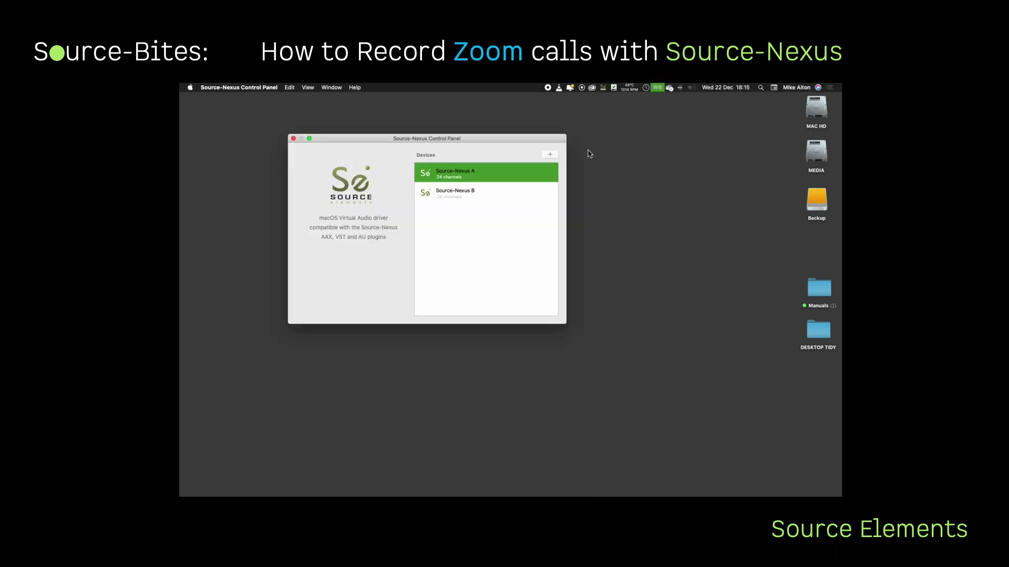
left_click(550, 155)
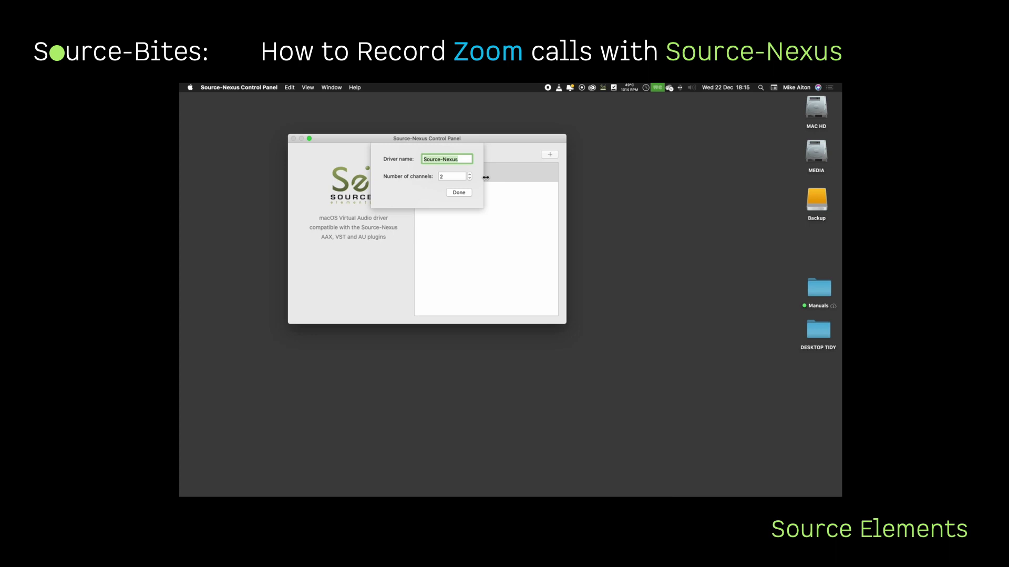
type("to ZOOM")
left_click(458, 192)
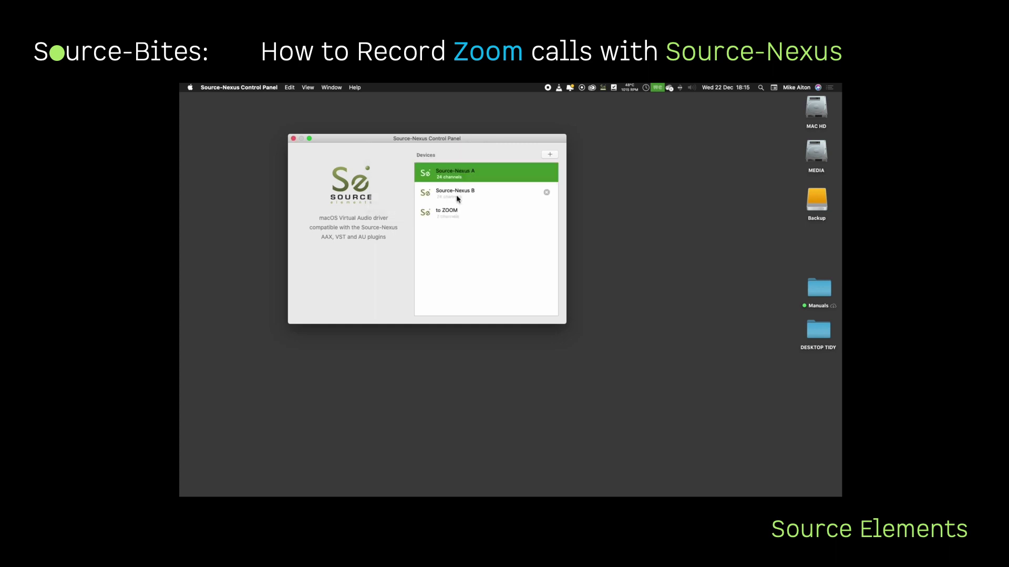
Step: Add a second 2-channel device named 'from ZOOMz'
left_click(550, 155)
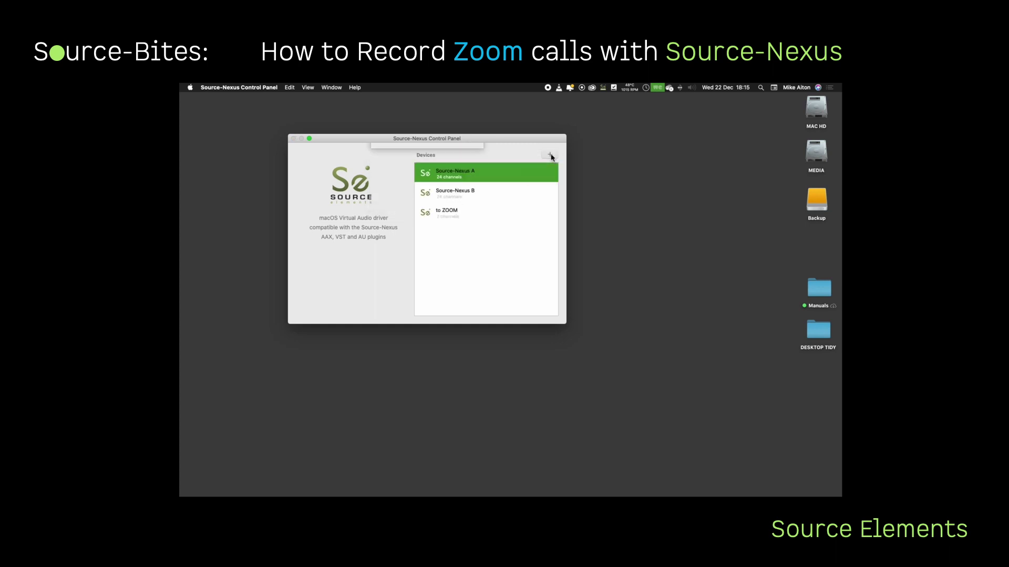
type("from ZOOMz")
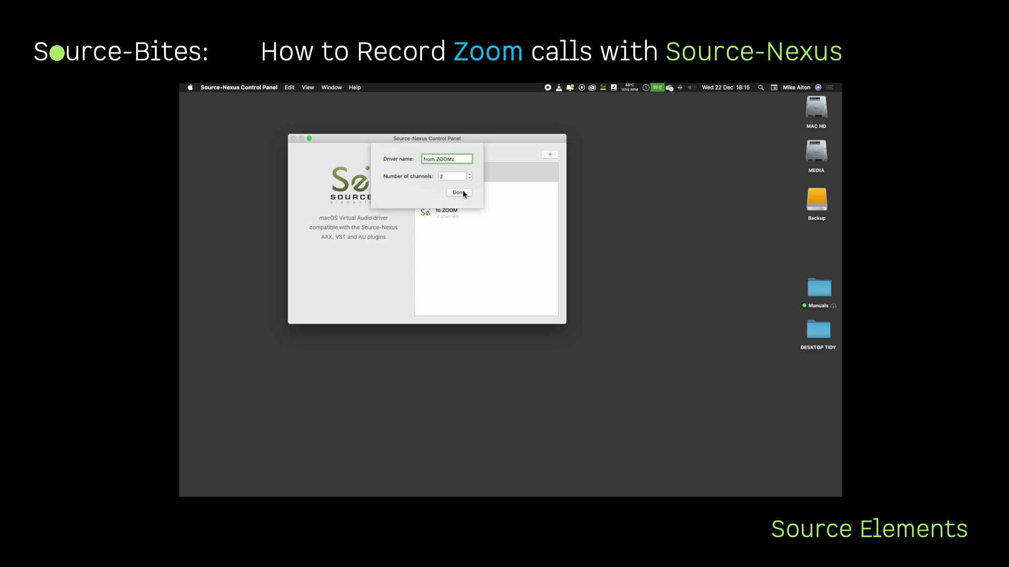
left_click(460, 193)
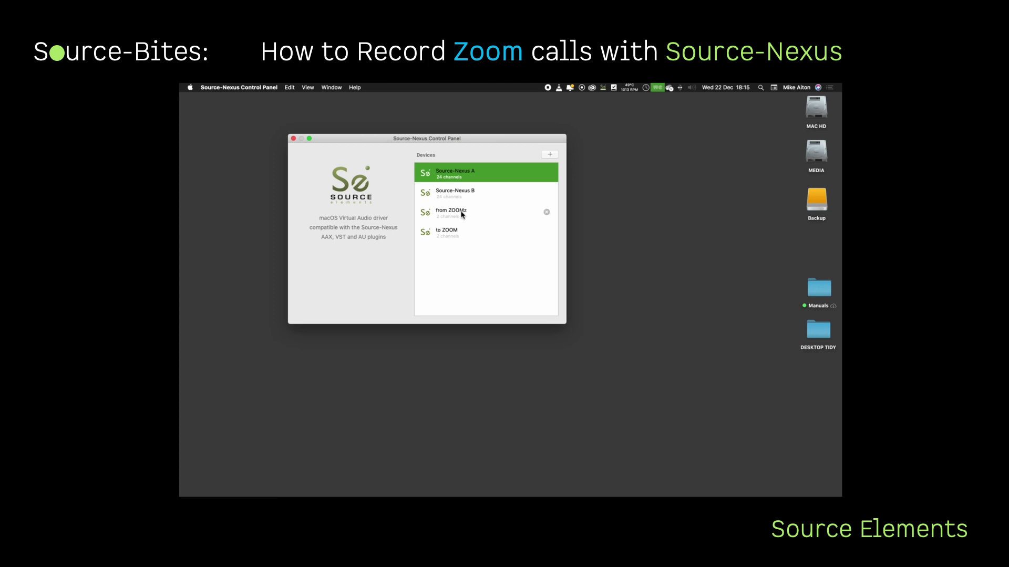
Step: Remove the trailing 'z' so the 'from ZOOMz' device reads 'from ZOOM'
left_click(461, 213)
double_click(462, 213)
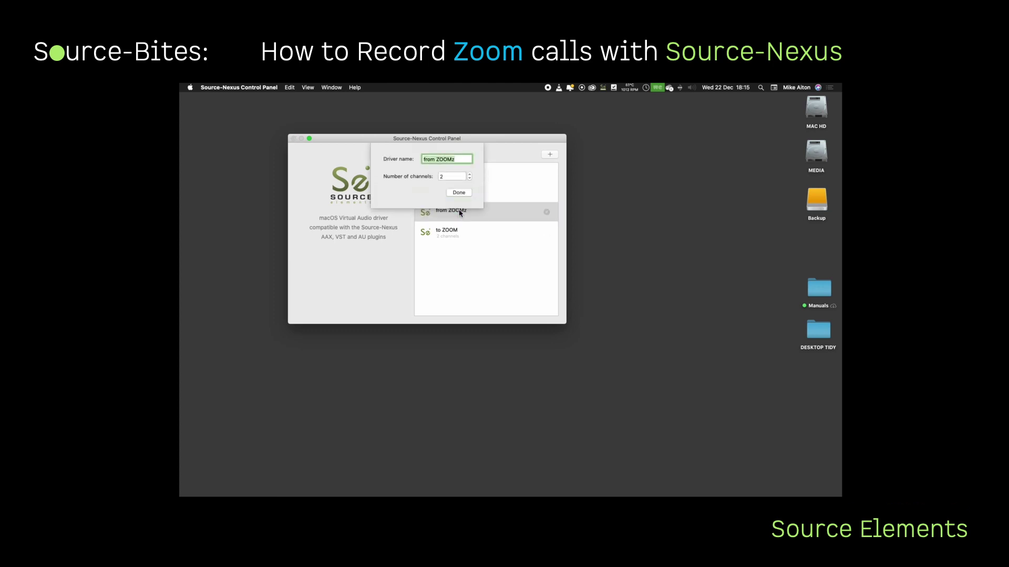
left_click(460, 159)
key("BackSpace")
left_click(458, 193)
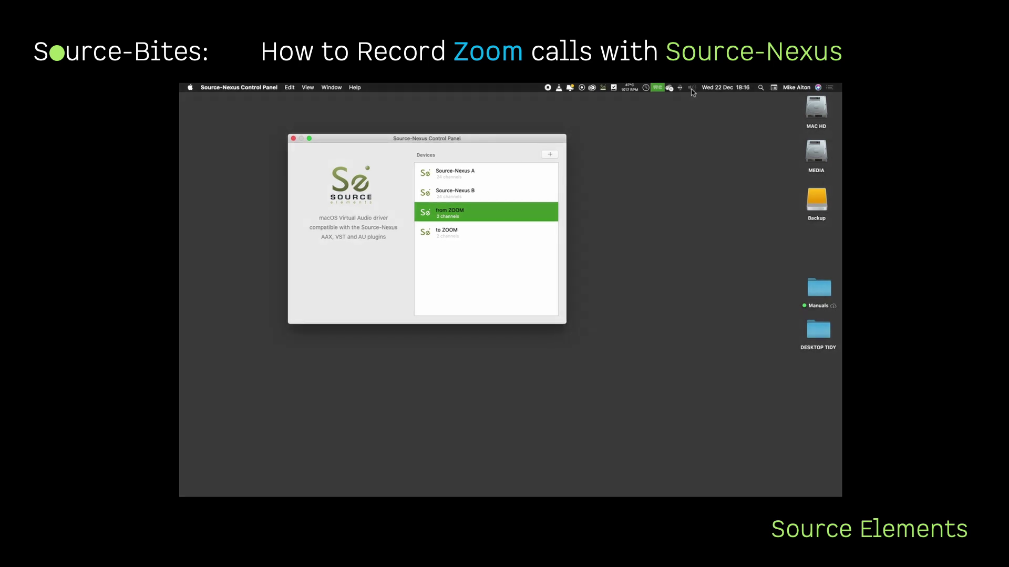
left_click(691, 88)
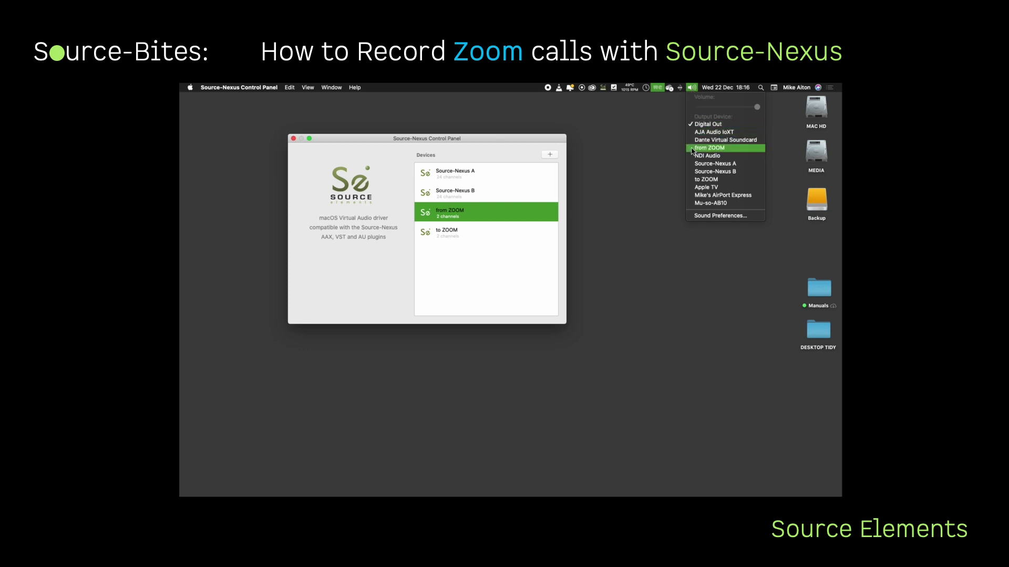
left_click(634, 214)
mouse_move(276, 491)
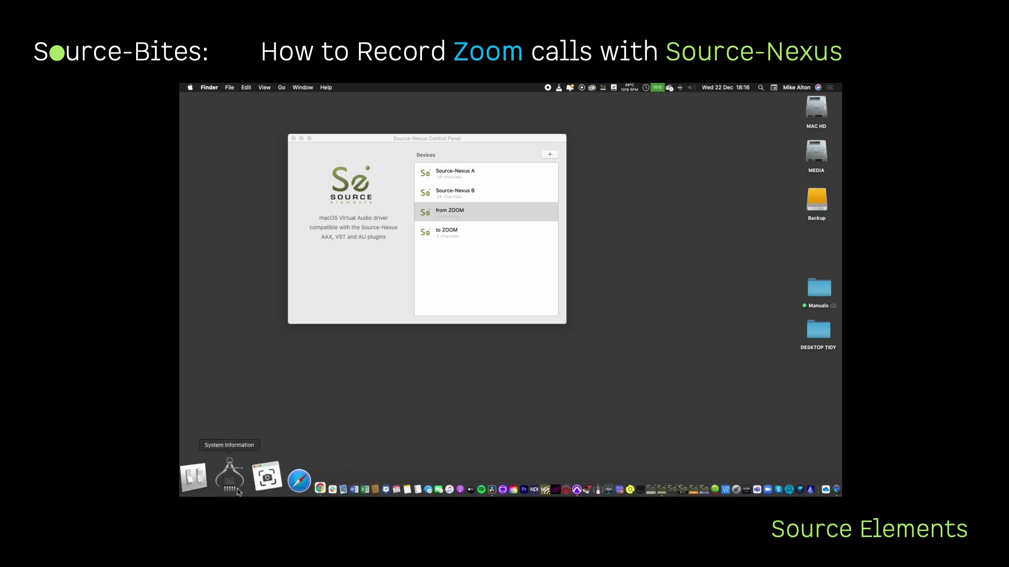
left_click(235, 489)
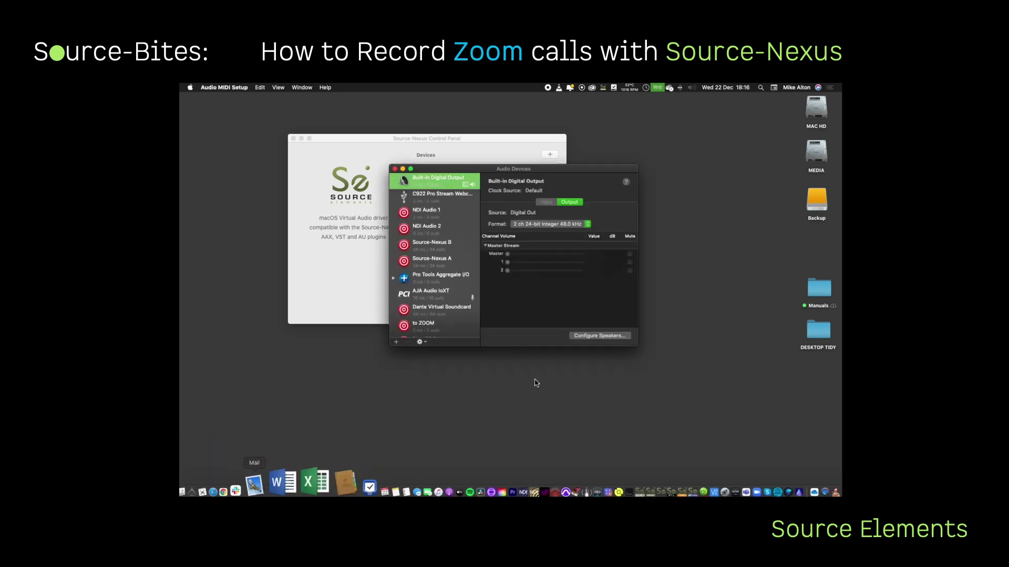
scroll(447, 282, "down", 1)
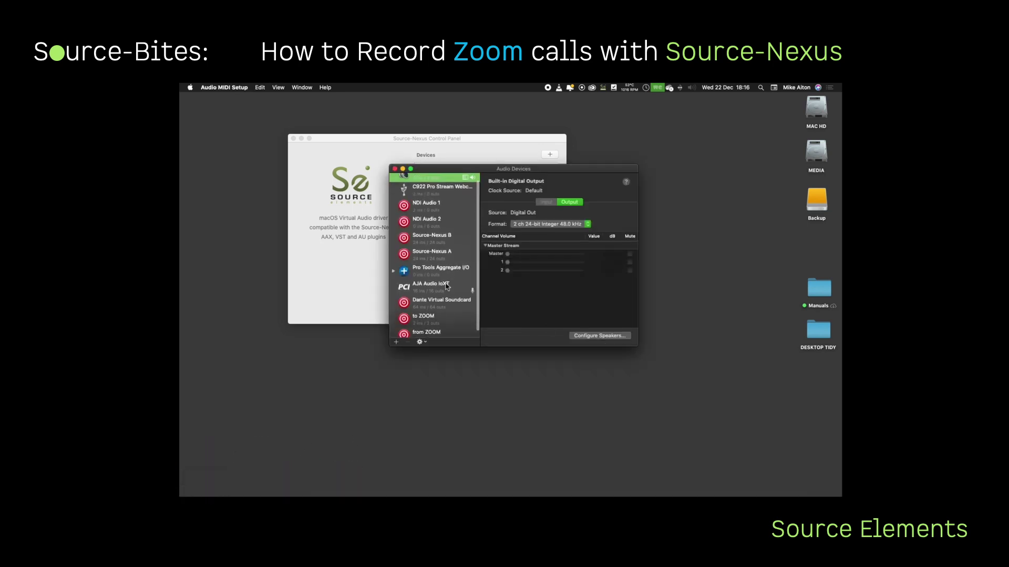
left_click(440, 323)
scroll(441, 294, "down", 1)
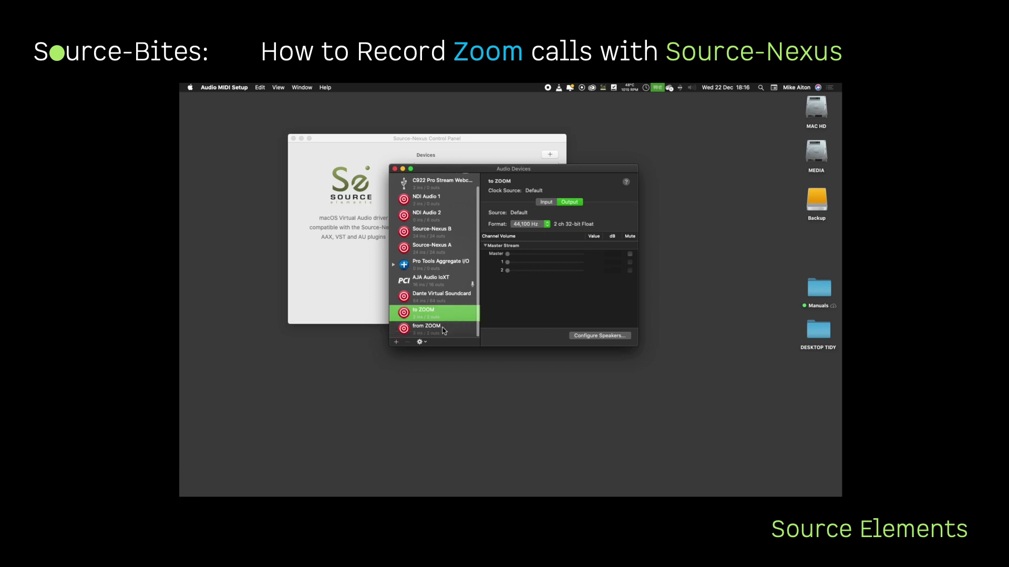
left_click(444, 329)
left_click(395, 169)
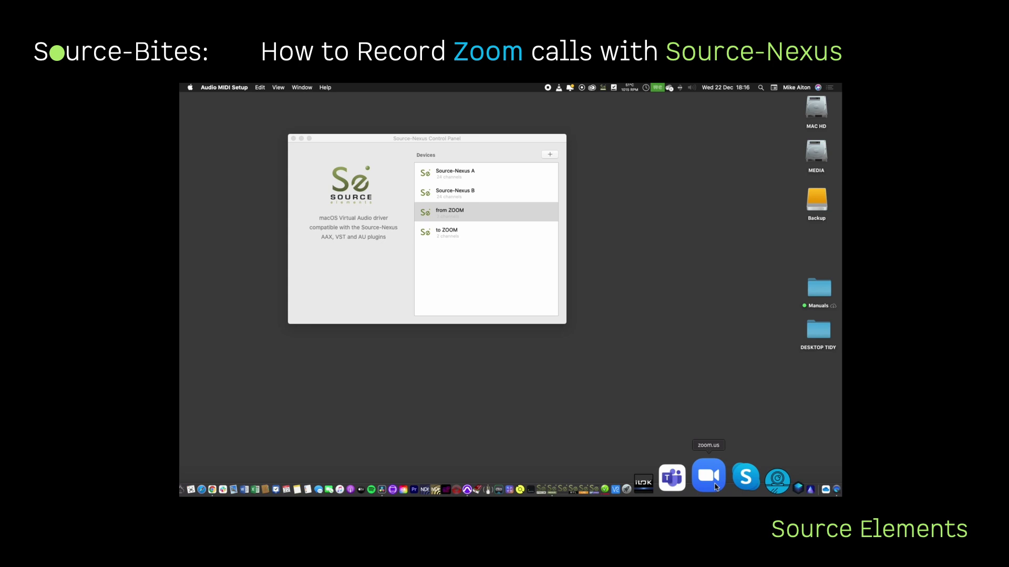
Step: Launch Zoom and go to the Audio page of its Settings
left_click(714, 482)
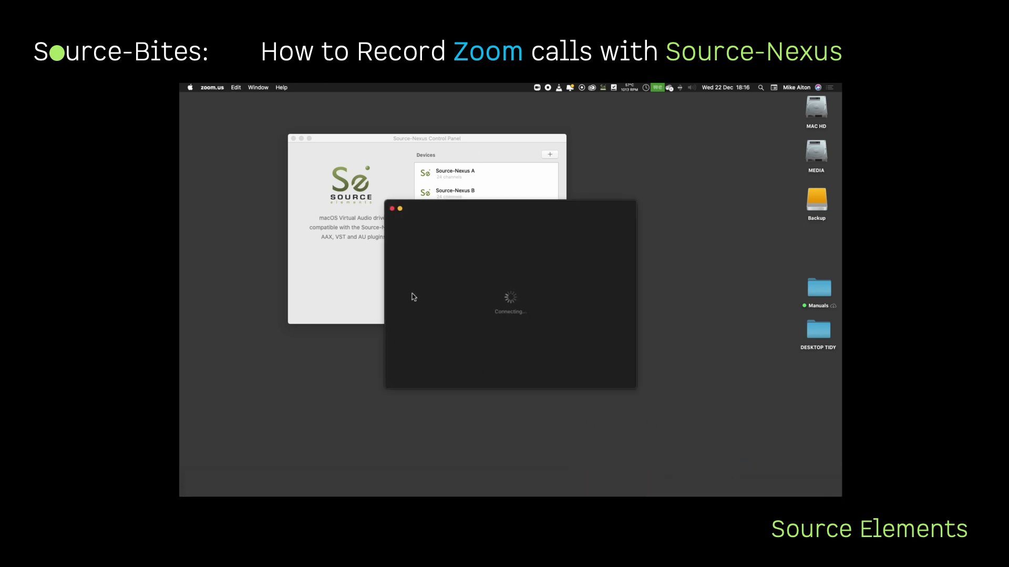
key("super+comma")
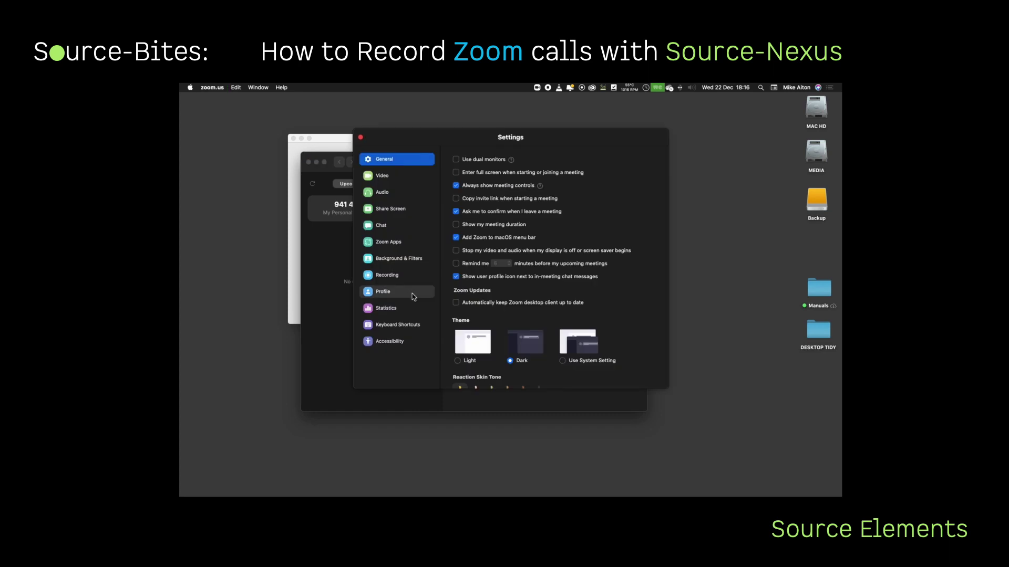
left_click(406, 179)
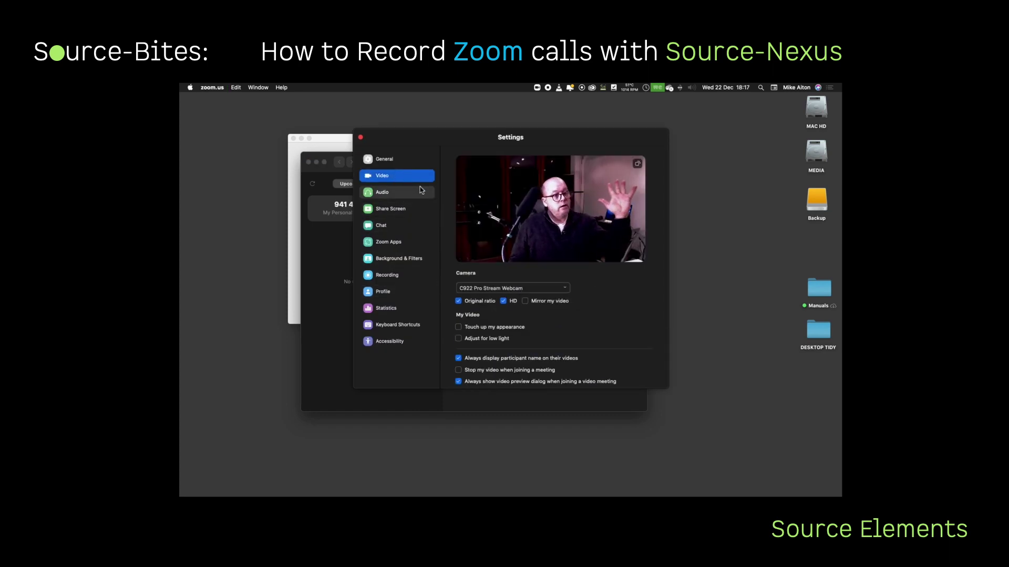
left_click(398, 195)
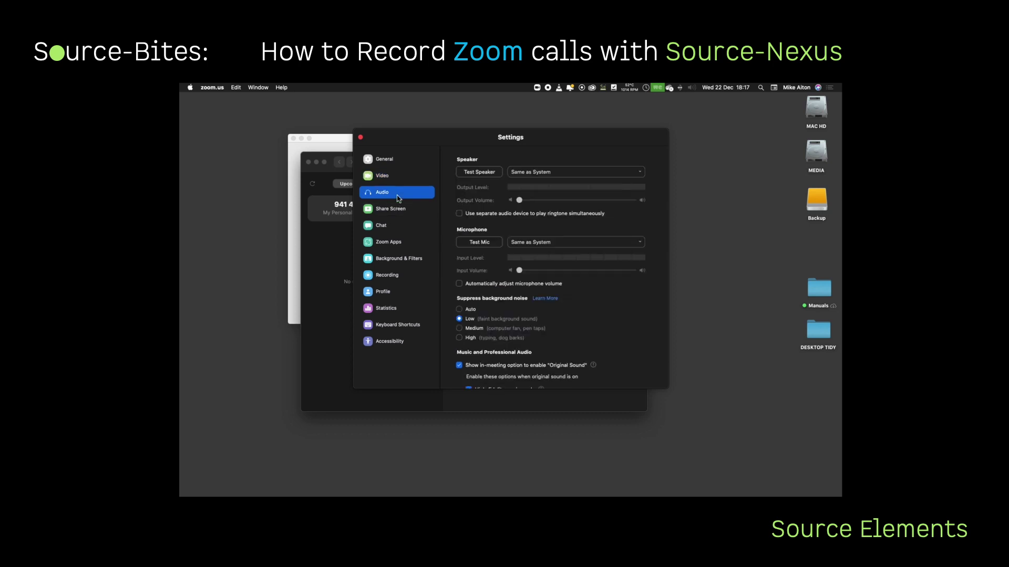
Step: Set Zoom's speaker to 'from ZOOM' and its microphone to 'to ZOOM'
left_click(544, 172)
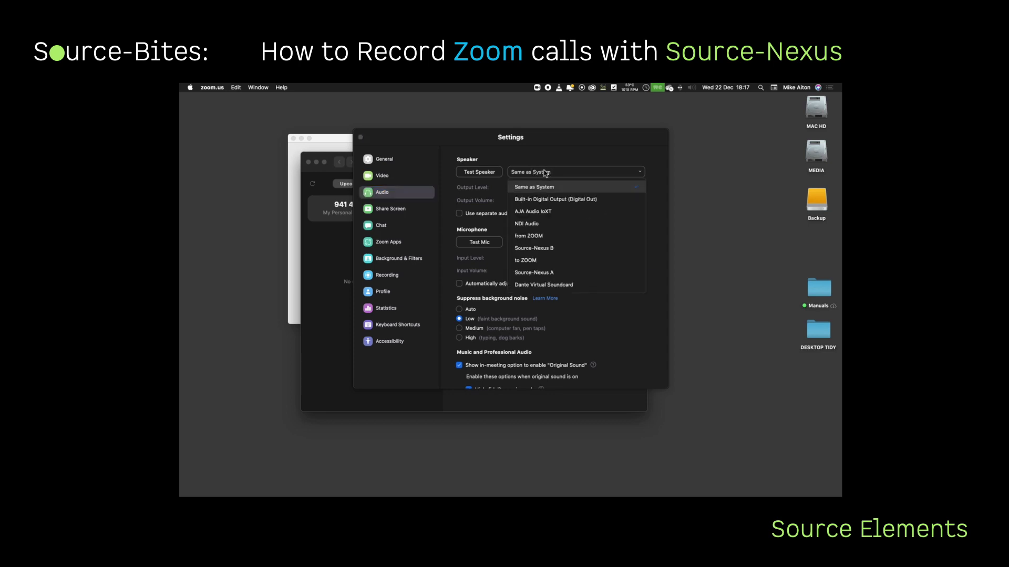
left_click(528, 237)
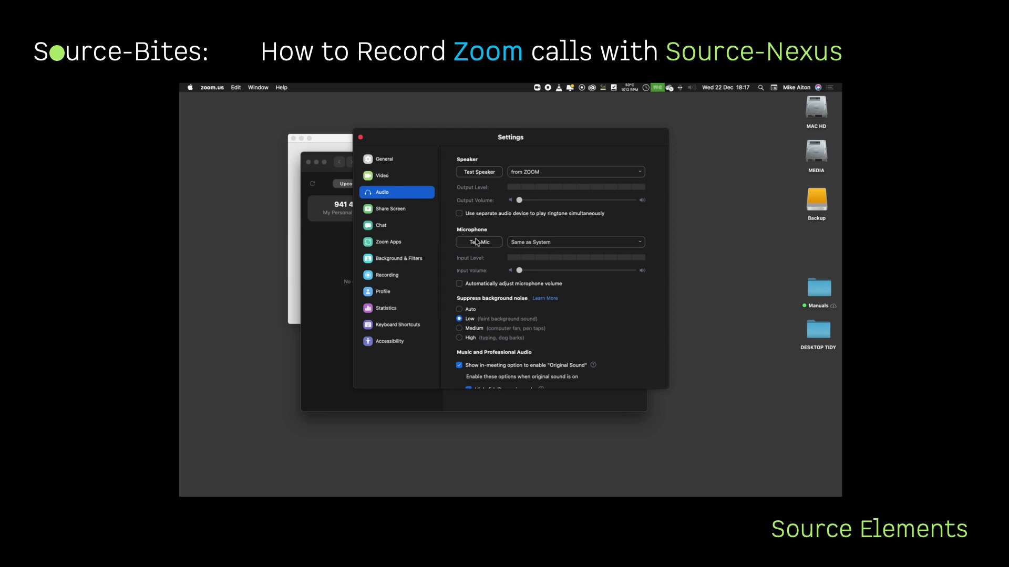
left_click(546, 246)
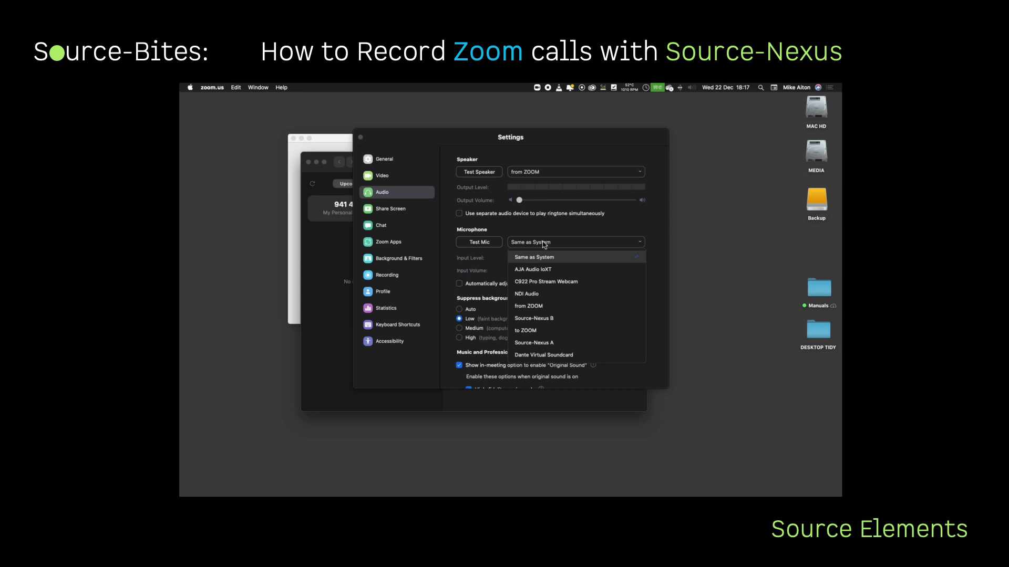
left_click(533, 332)
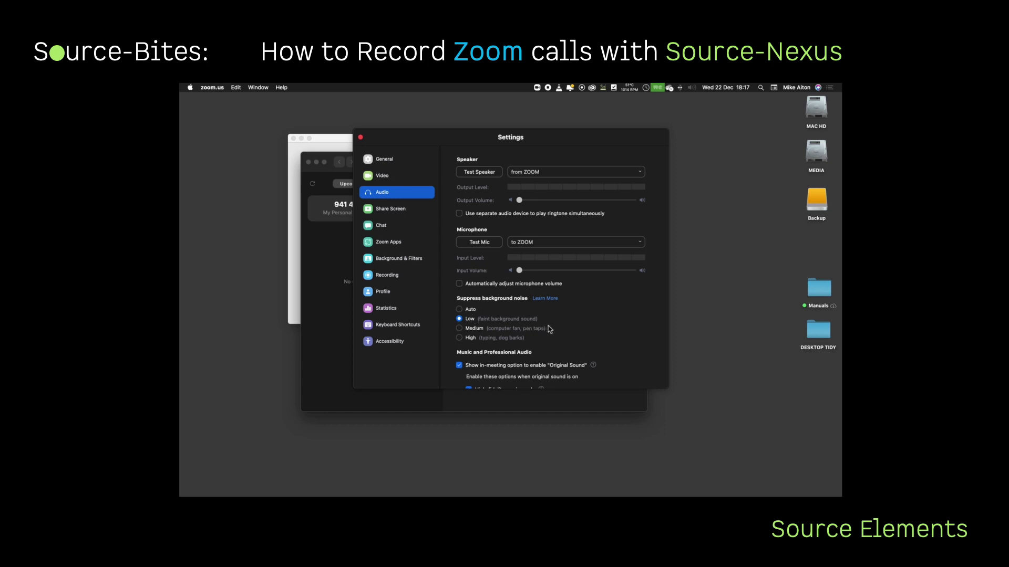
scroll(566, 328, "down", 5)
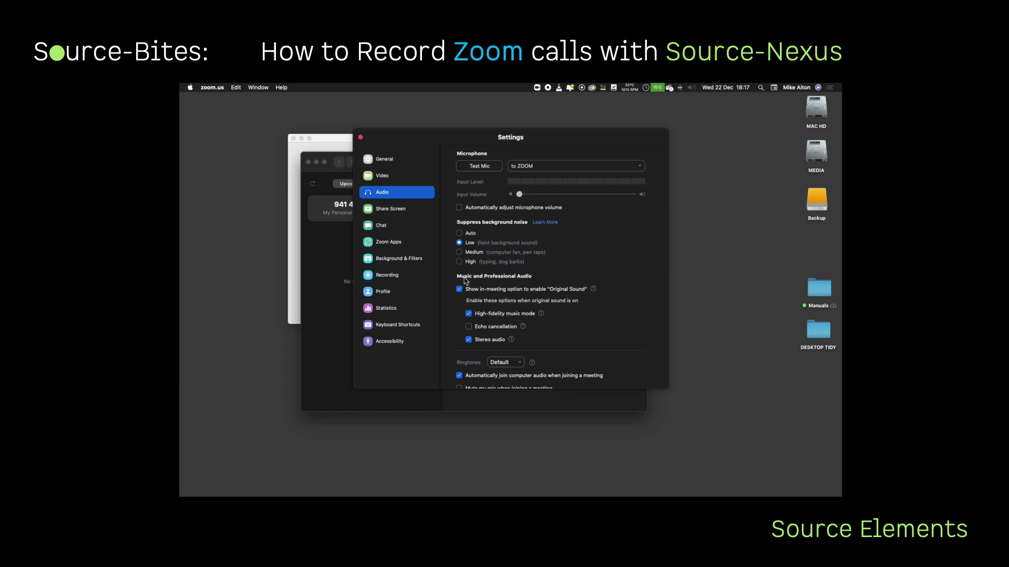
Step: Close Zoom Settings, switch to Pro Tools and create an empty session named 'Zoom'
mouse_move(595, 290)
mouse_move(511, 340)
left_click(360, 137)
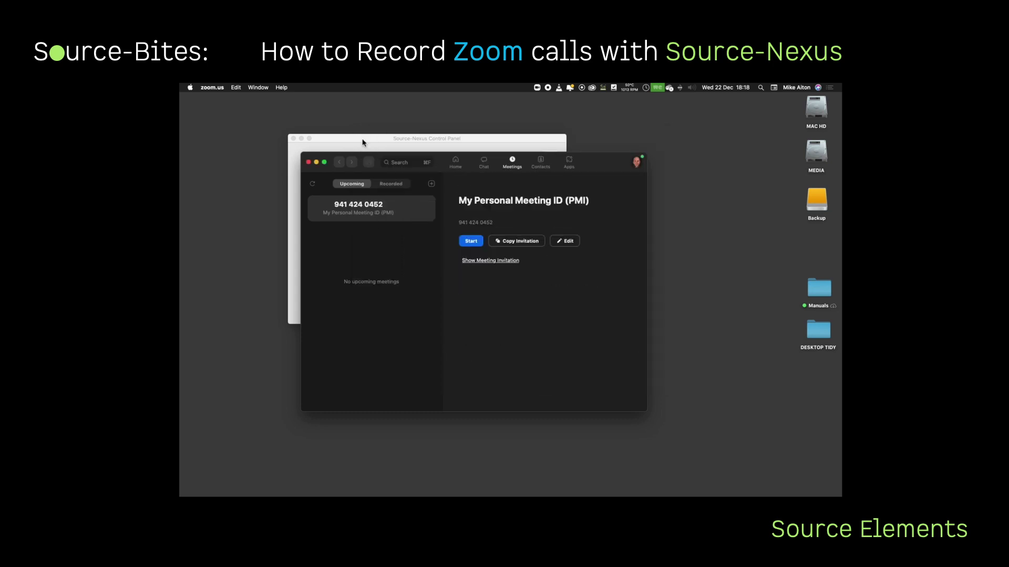
mouse_move(526, 493)
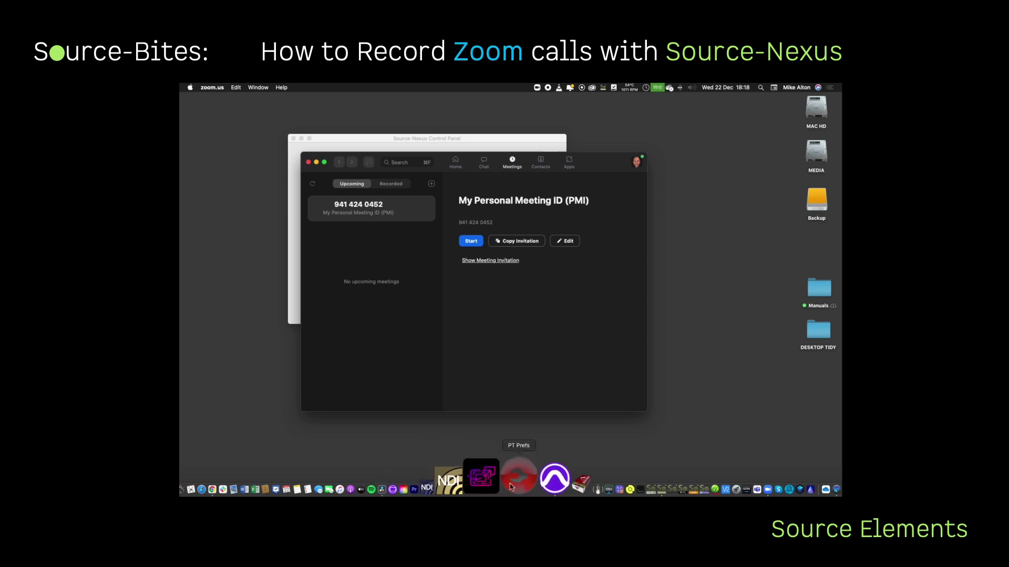
left_click(525, 486)
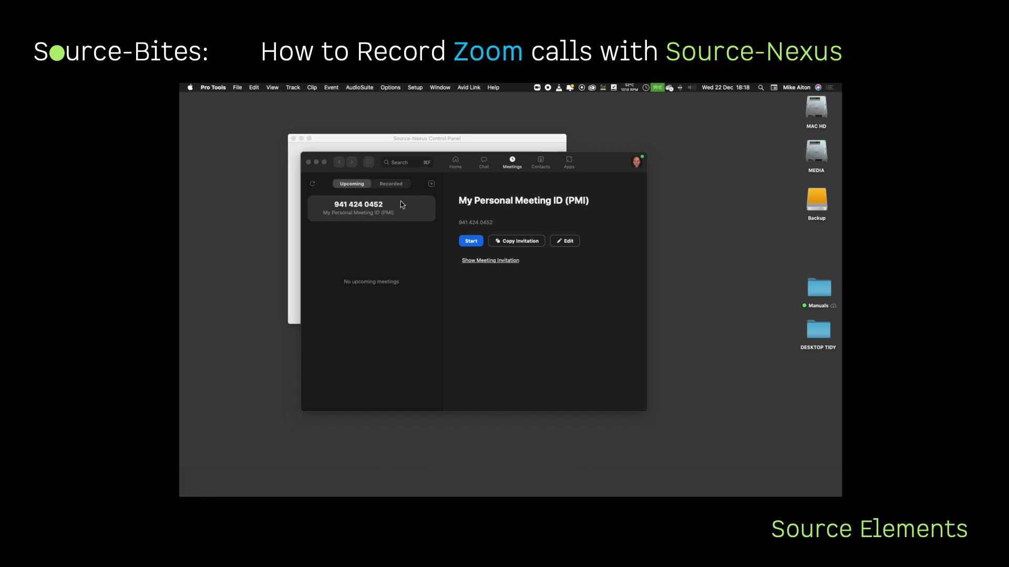
type("Zoom")
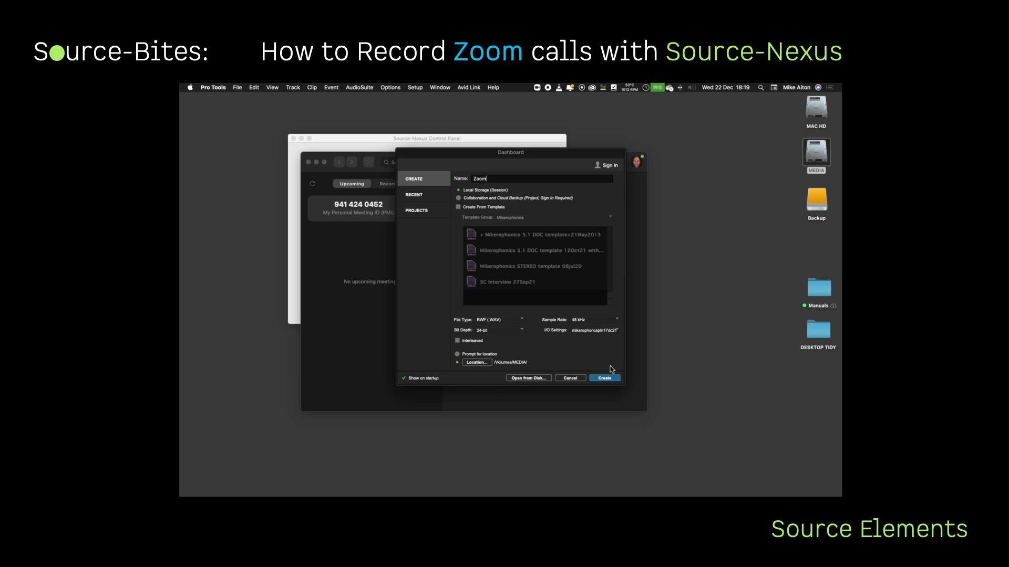
left_click(605, 379)
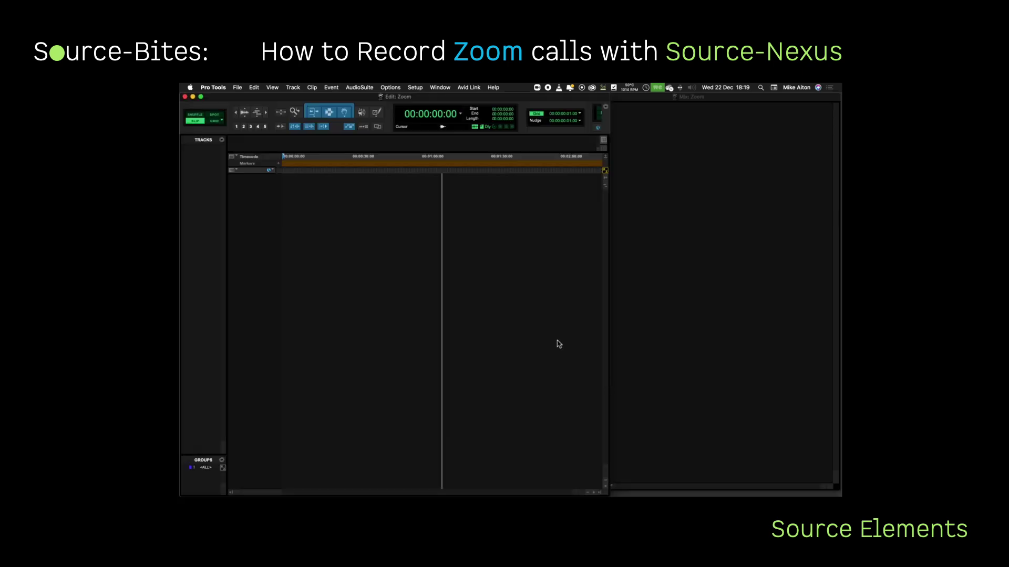
Step: In I/O Setup's Bus tab, create two new stereo bus paths, Bus 1-2 and Bus 3-4
left_click(420, 88)
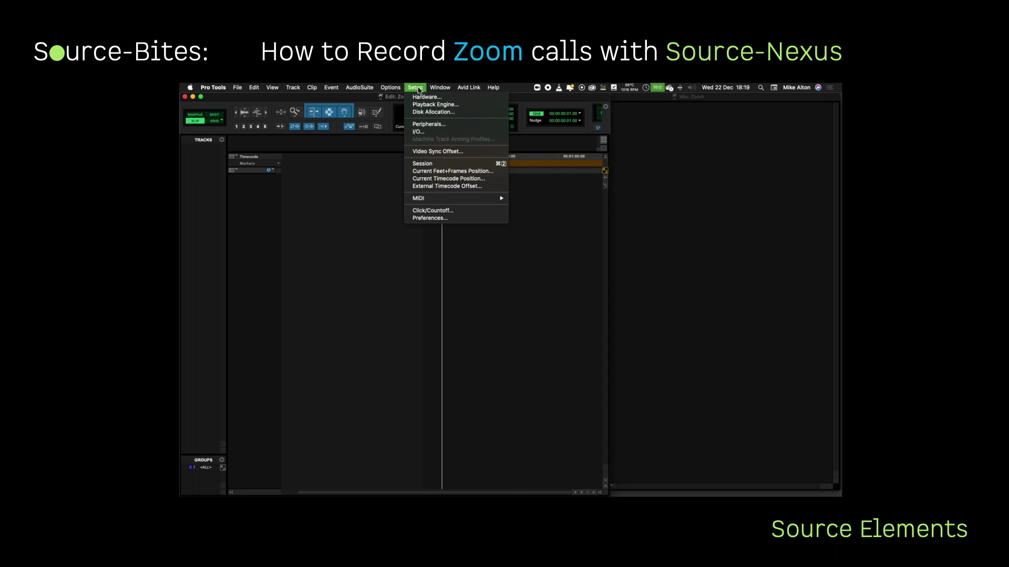
left_click(421, 133)
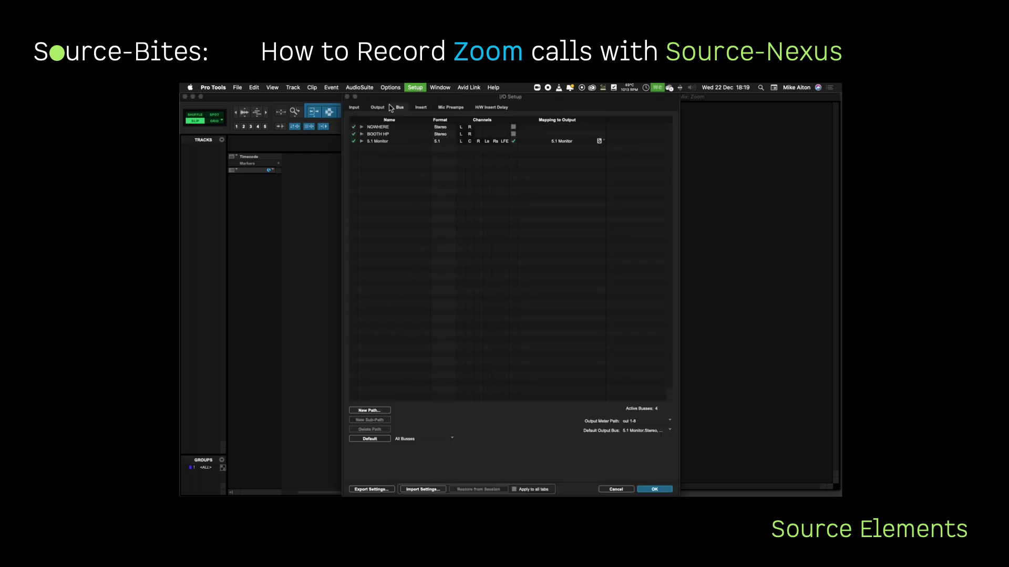
left_click(374, 411)
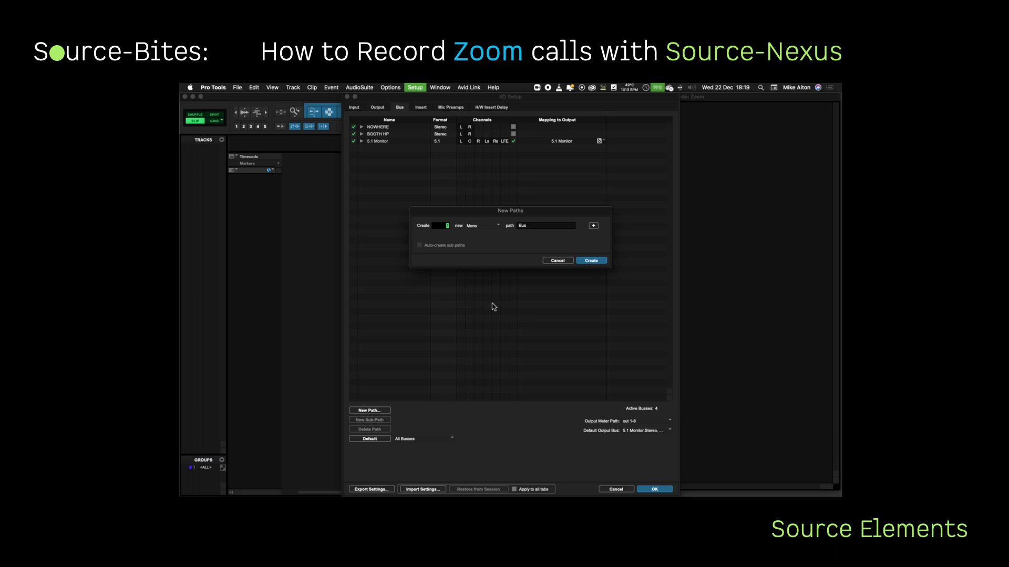
left_click(479, 225)
left_click(482, 237)
left_click(584, 261)
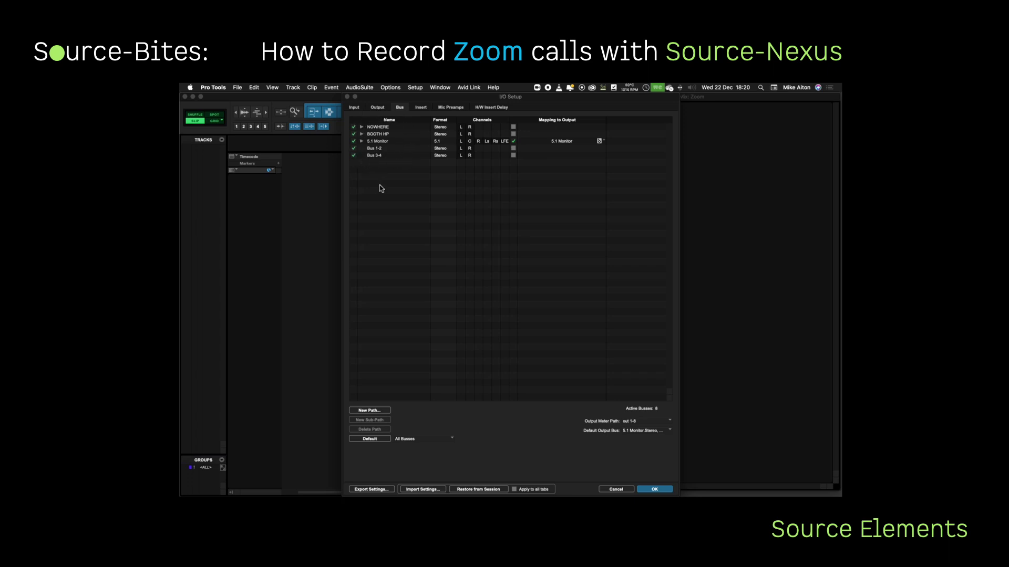
Step: Rename Bus 1-2 to 'to ZOOM'
left_click(389, 149)
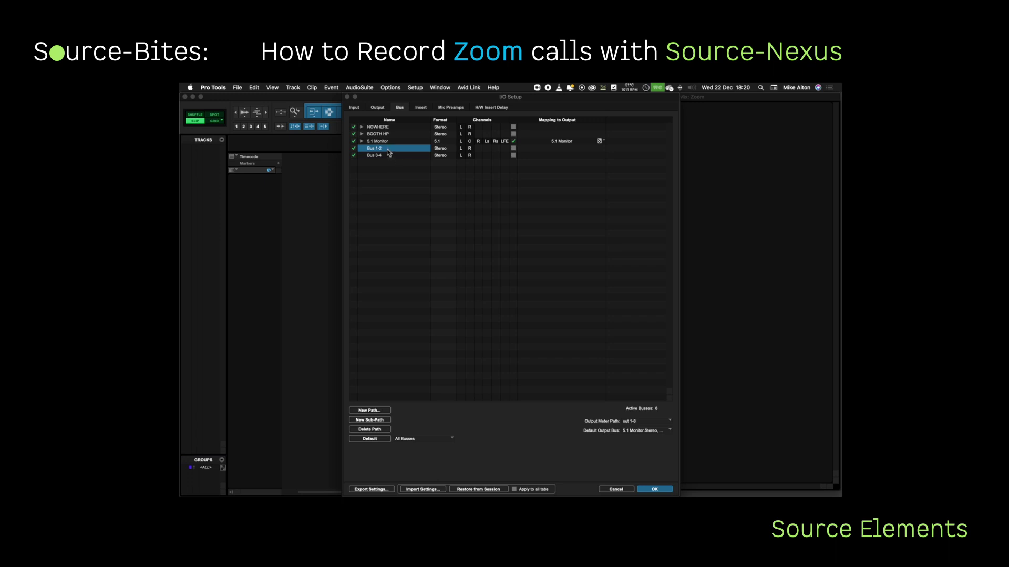
double_click(389, 150)
type("ZOOM")
key("Return")
Step: Rename Bus 3-4 to 'from Zoom' and close I/O Setup with OK
left_click(386, 158)
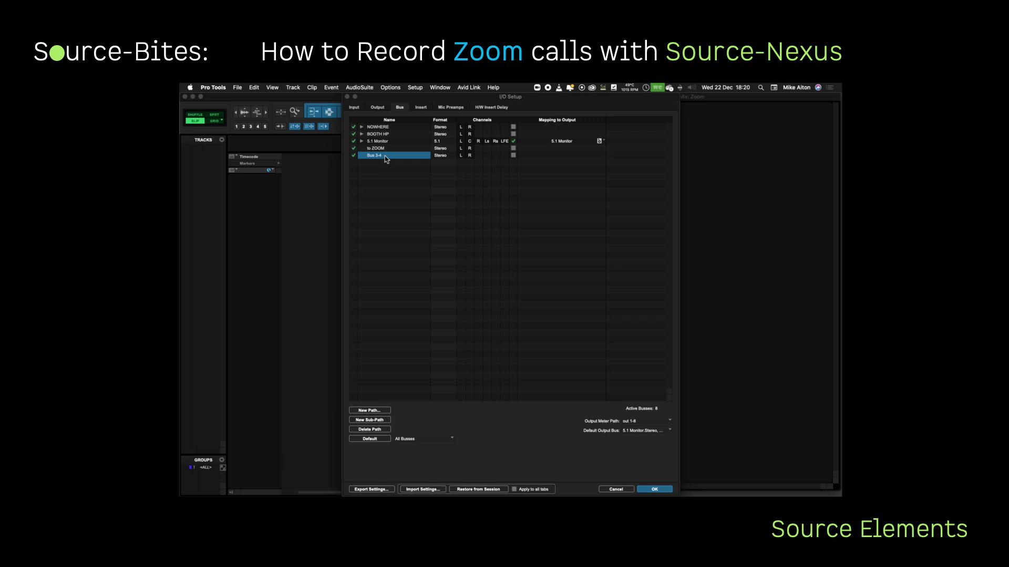
double_click(386, 156)
key("BackSpace")
type("from Zoom")
key("Return")
left_click(655, 490)
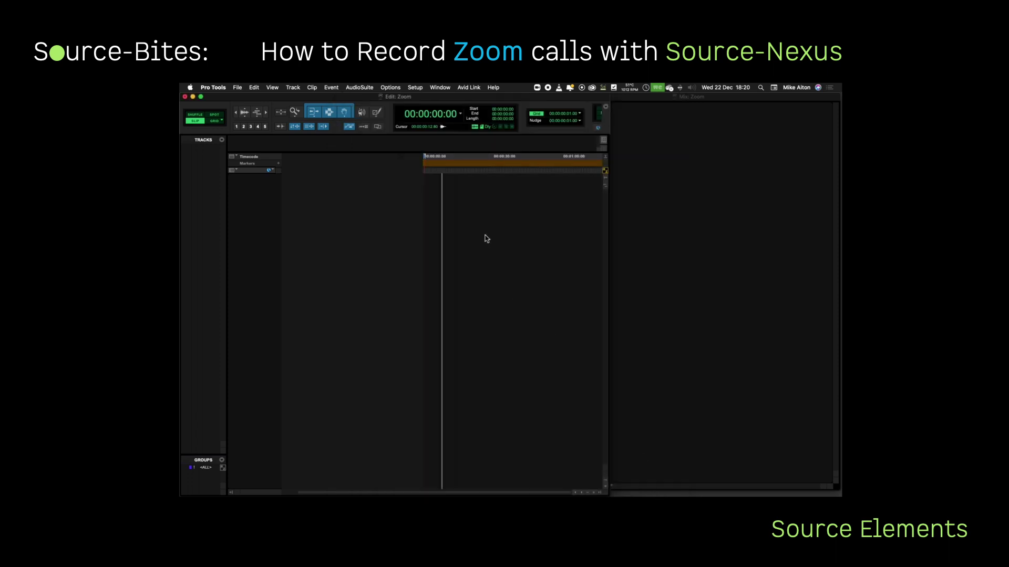
Step: Show the Mix window and set up a new stereo Aux Input track named 'ZOOM'
left_click(636, 259)
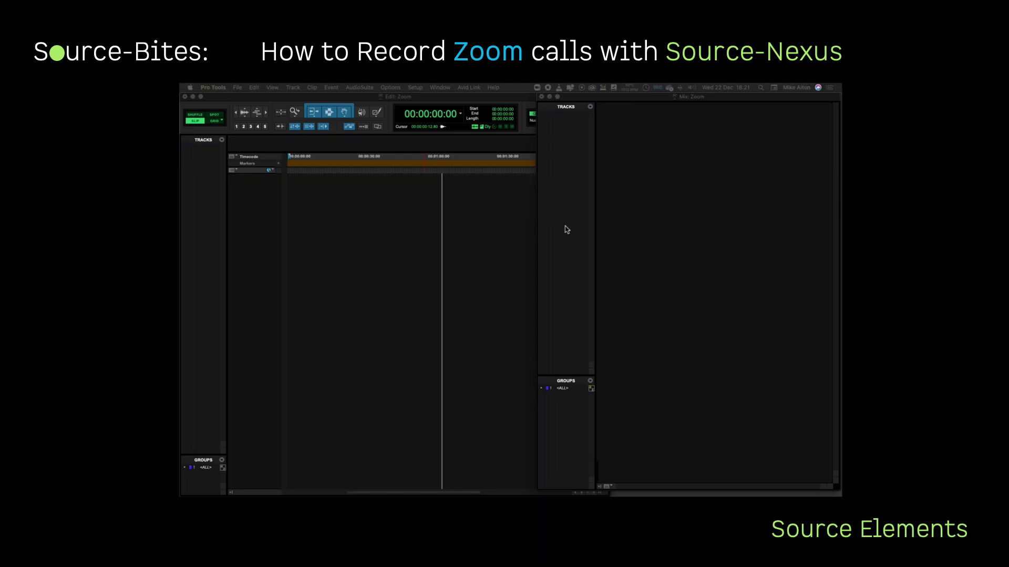
left_click(568, 229)
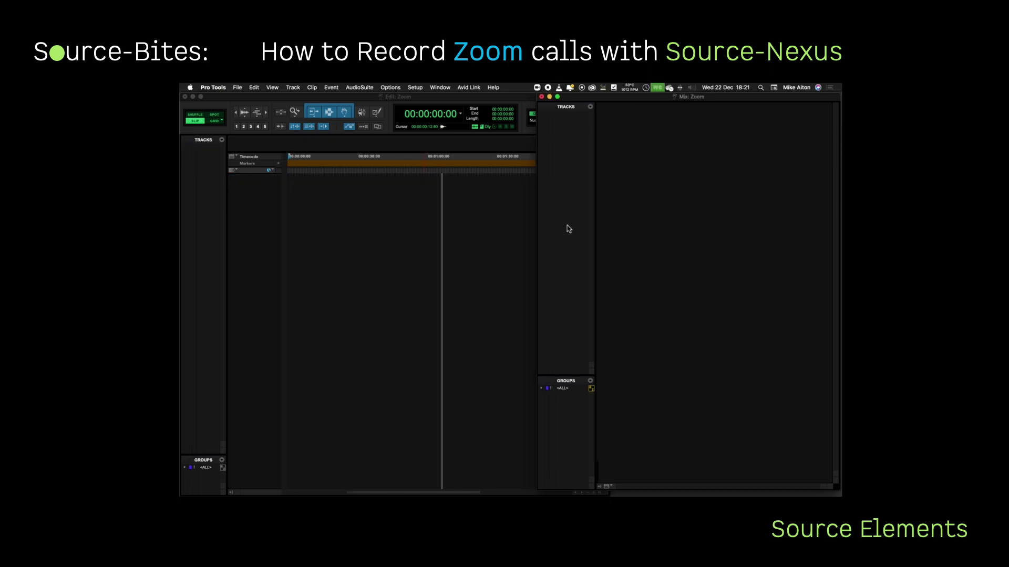
key("super+shift+n")
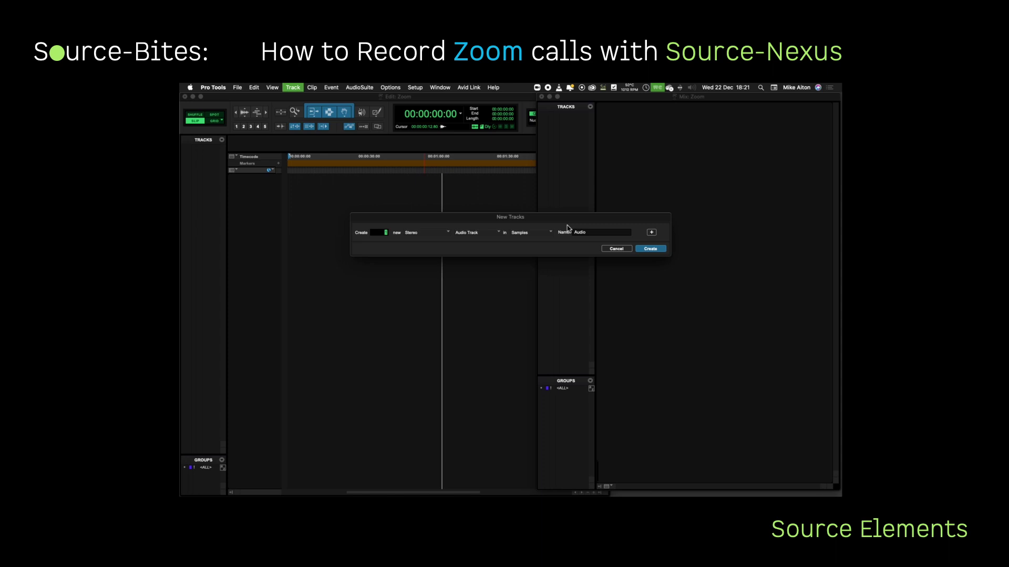
key("super+Down")
key("Tab")
type("Z")
Step: Create the ZOOM Aux track, colour it blue and set its automation mode to Off
left_click(651, 249)
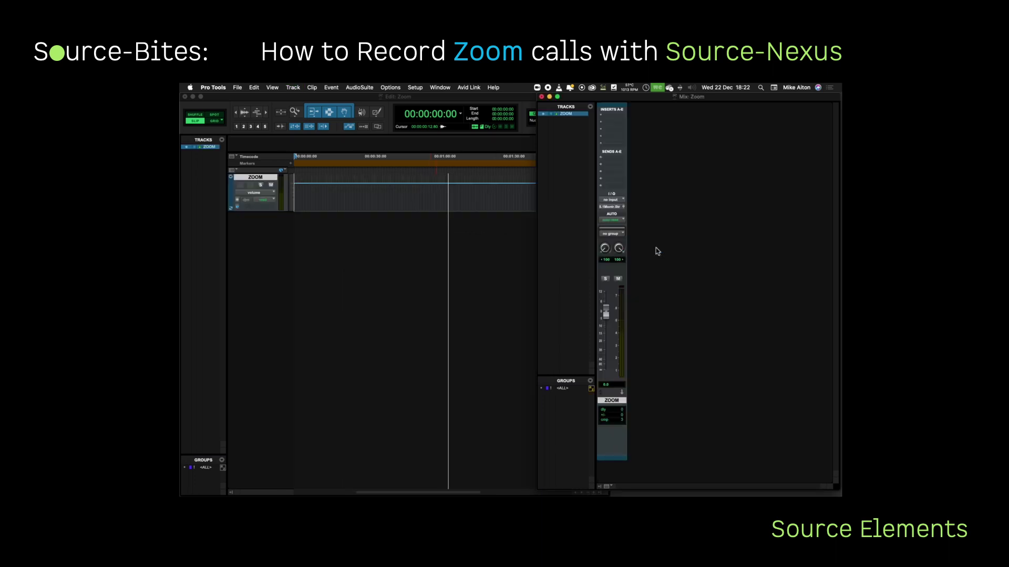
double_click(617, 459)
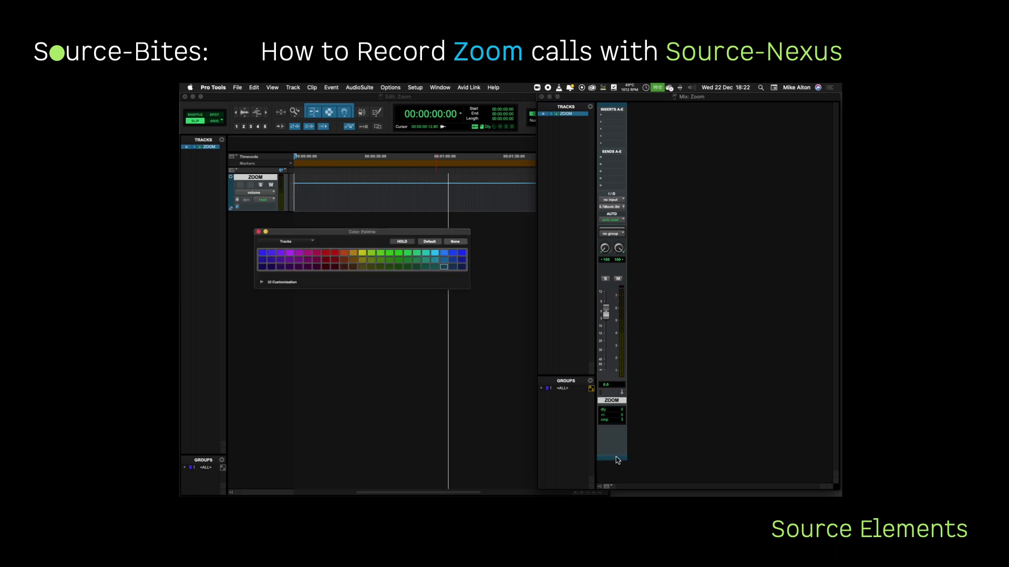
left_click(443, 253)
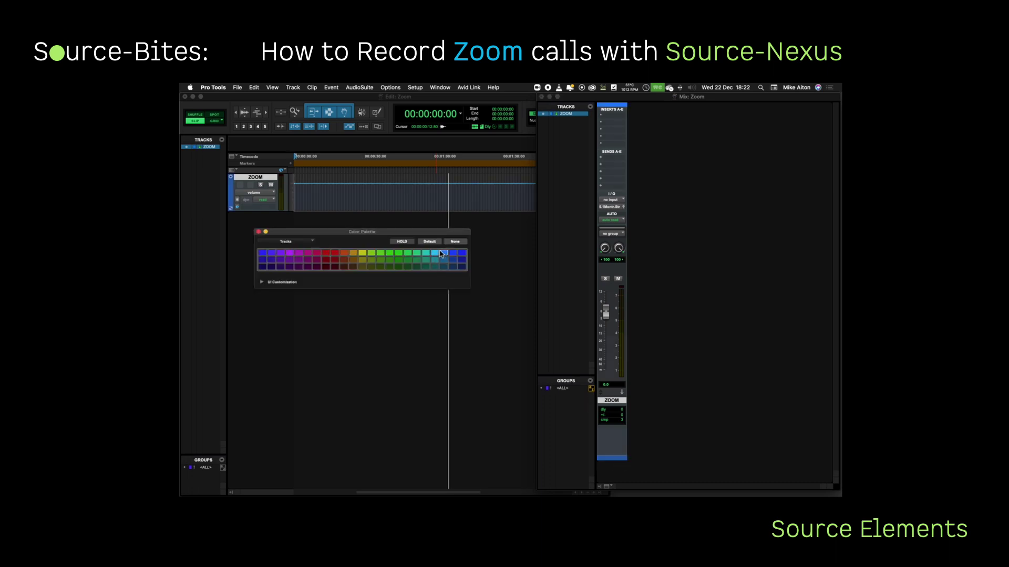
left_click(258, 232)
left_click(610, 220)
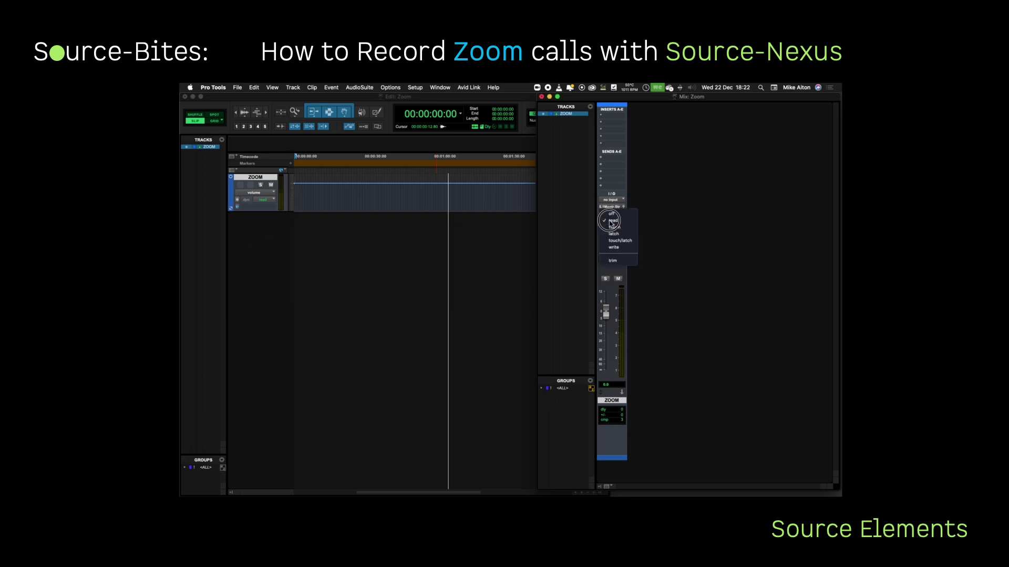
left_click(611, 214)
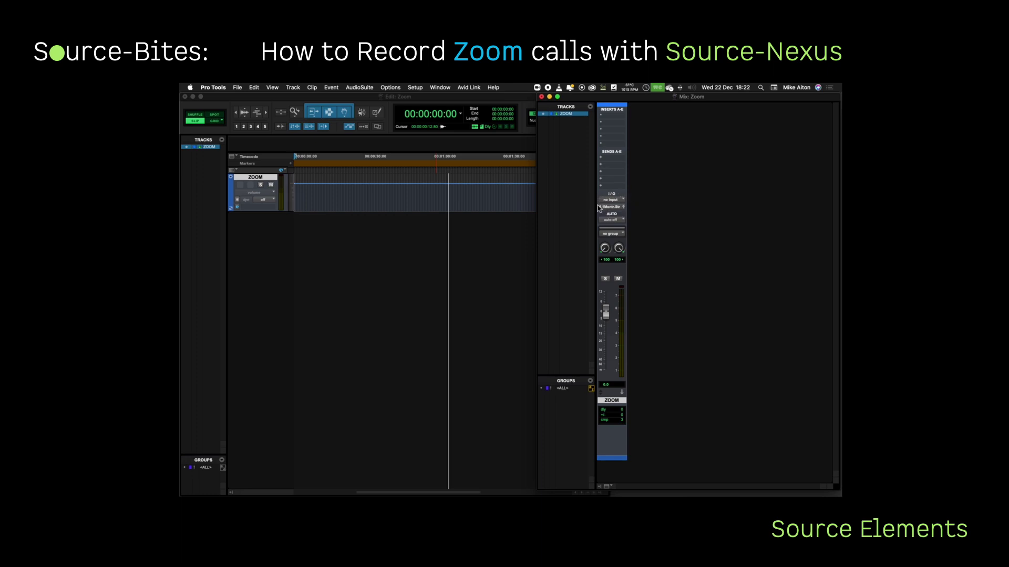
Step: Set the ZOOM track's input to the 'to ZOOM' bus and output to 5.1 Monitor.Stereo
left_click(615, 202)
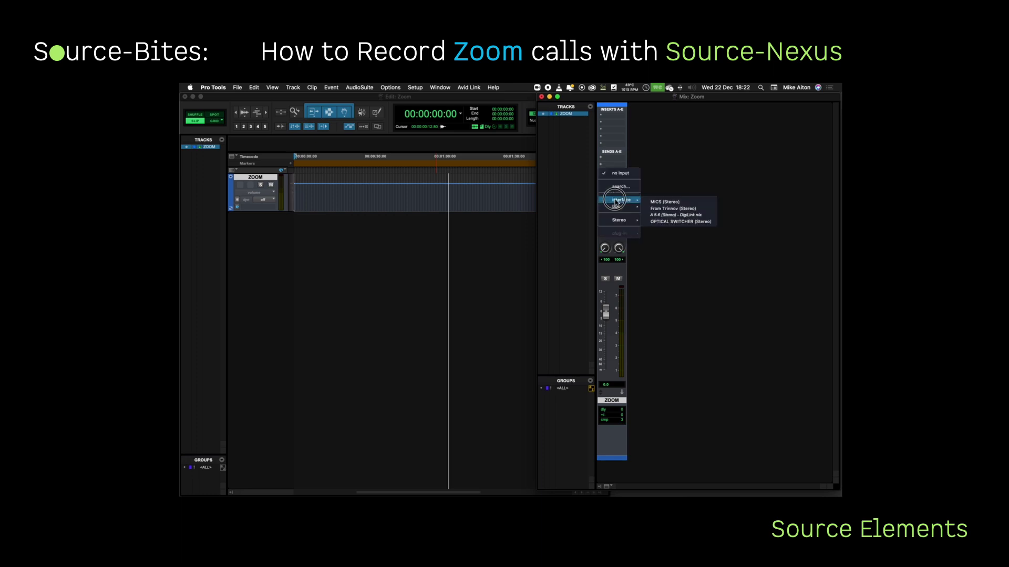
mouse_move(635, 211)
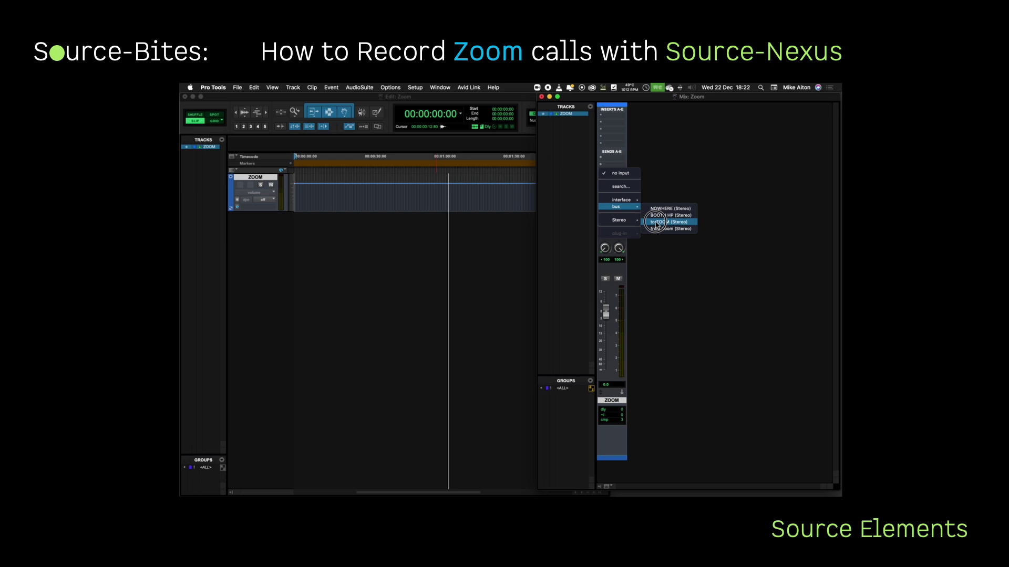
left_click(655, 221)
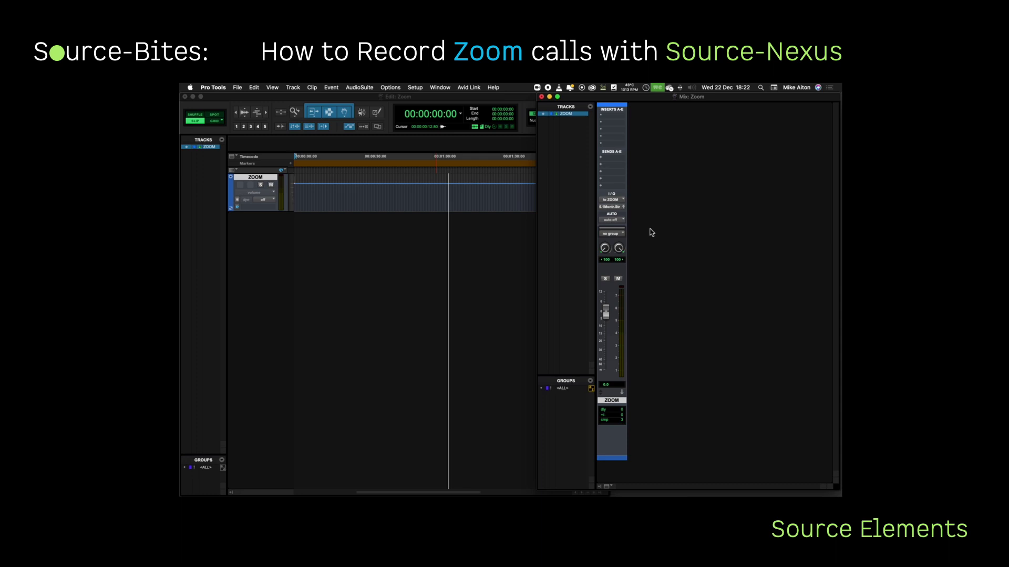
left_click(613, 207)
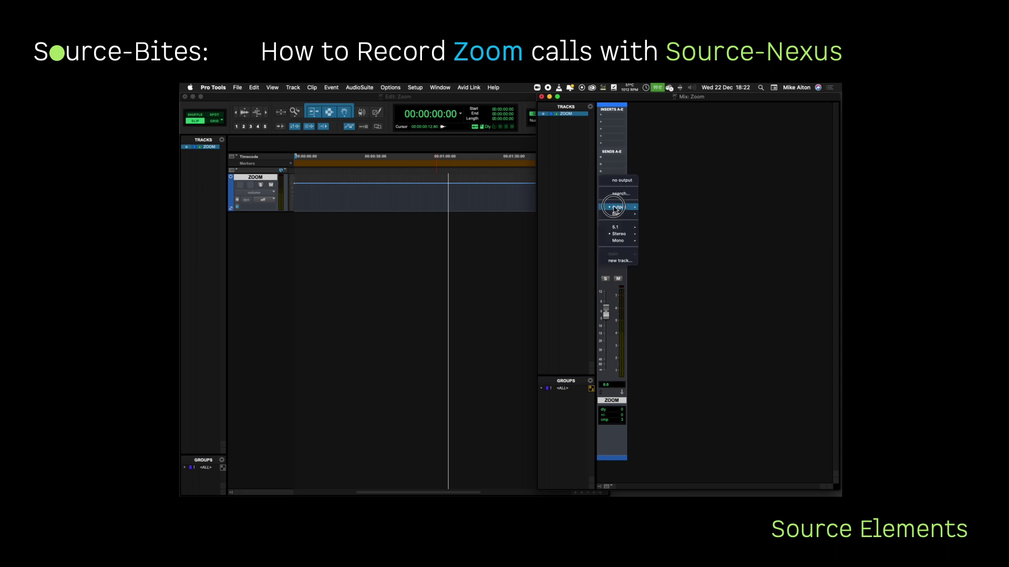
mouse_move(618, 207)
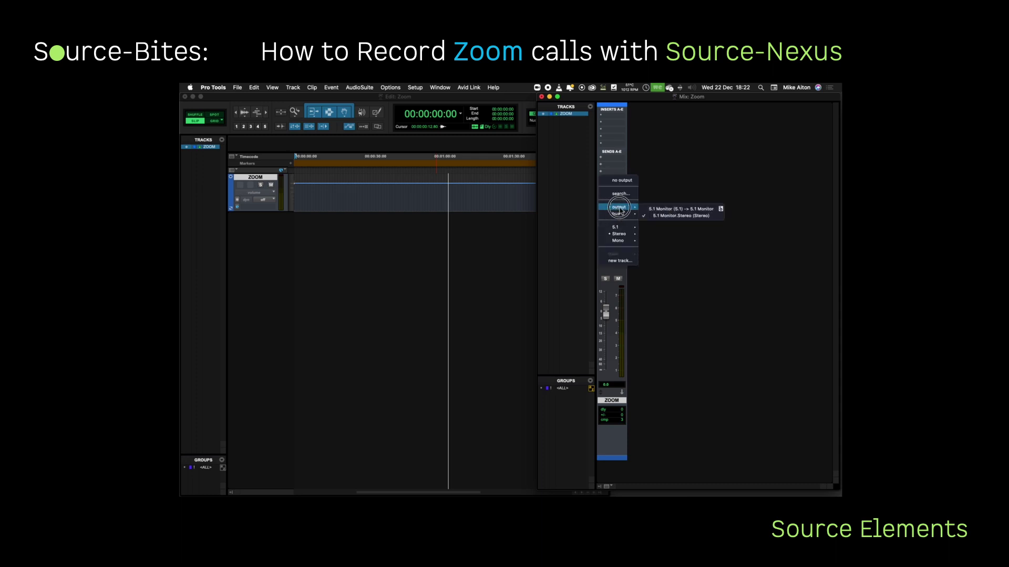
left_click(668, 218)
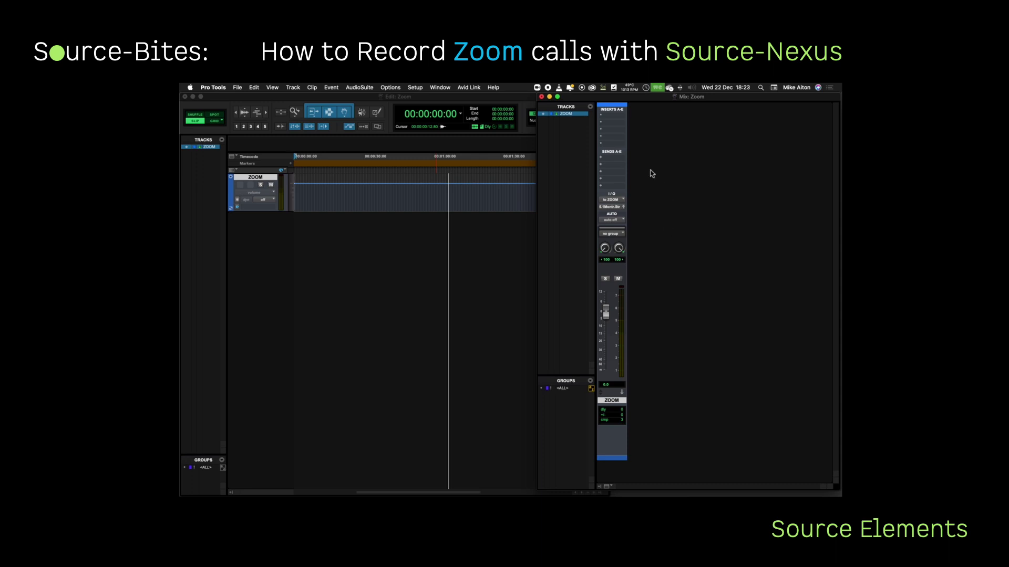
Step: Search the first insert's plug-ins for 'Source-Nexus' and insert the mono version
left_click(603, 115)
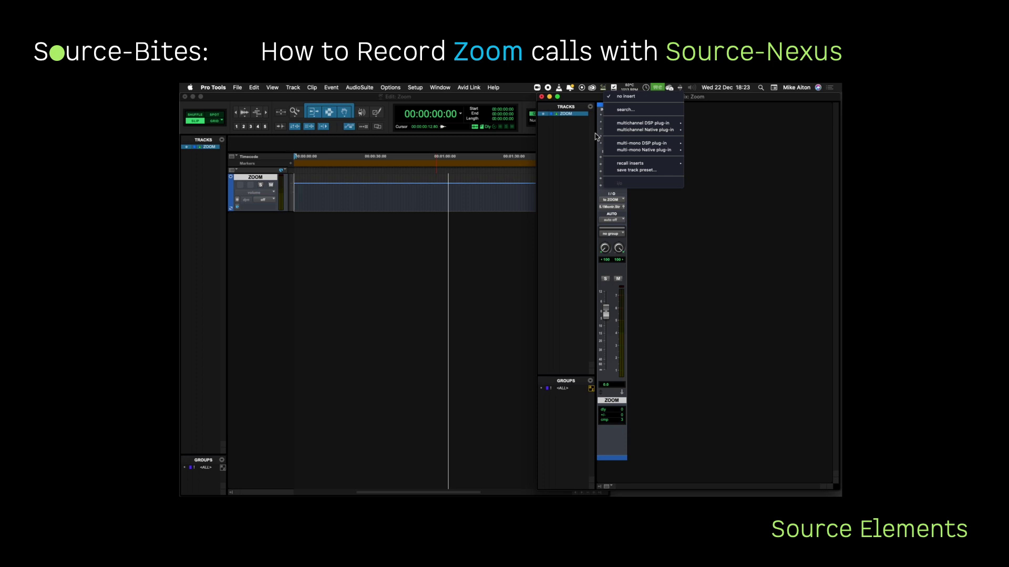
left_click(625, 110)
type("Source")
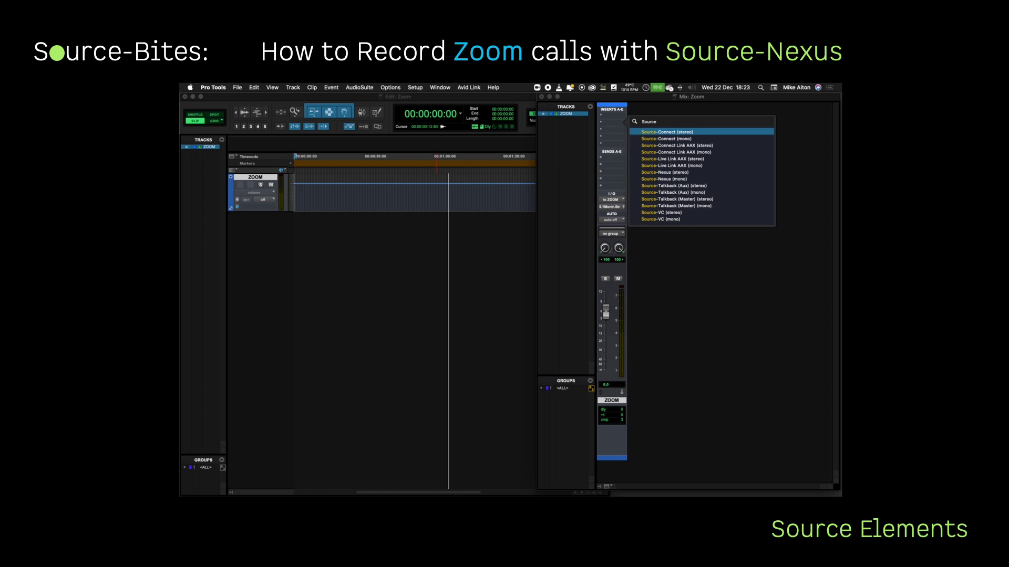
type(" Nex")
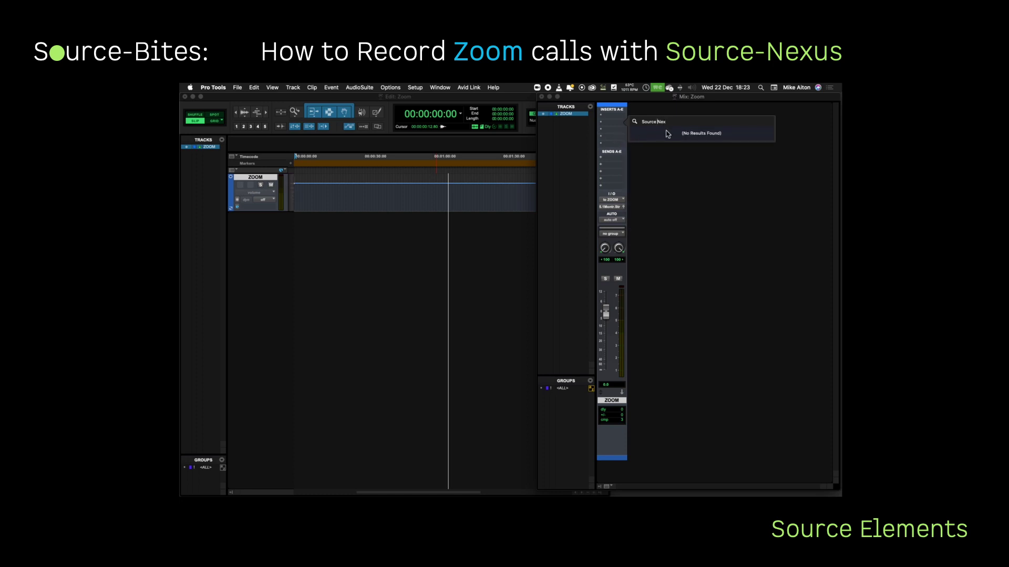
key("BackSpace")
type("-")
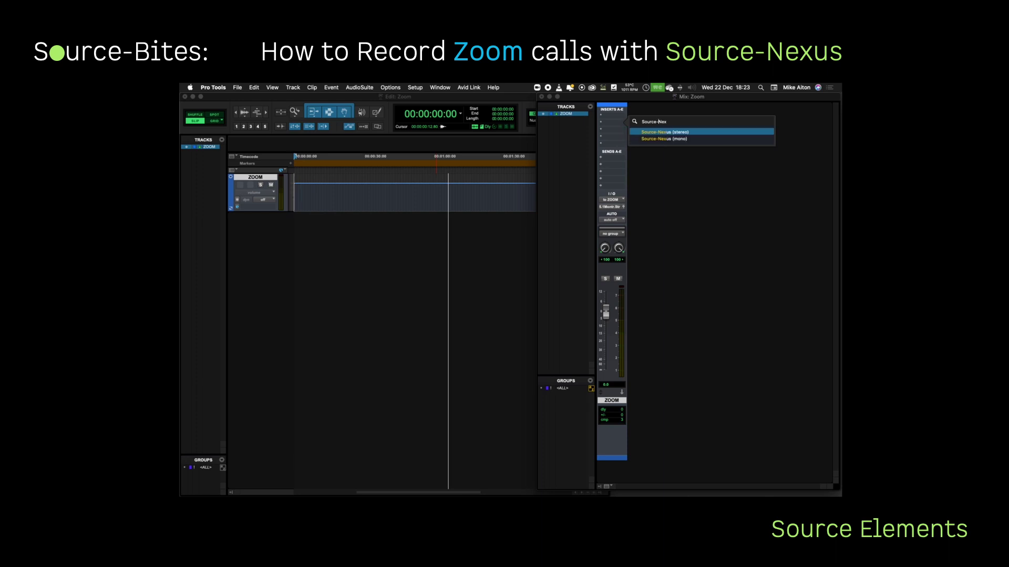
left_click(652, 140)
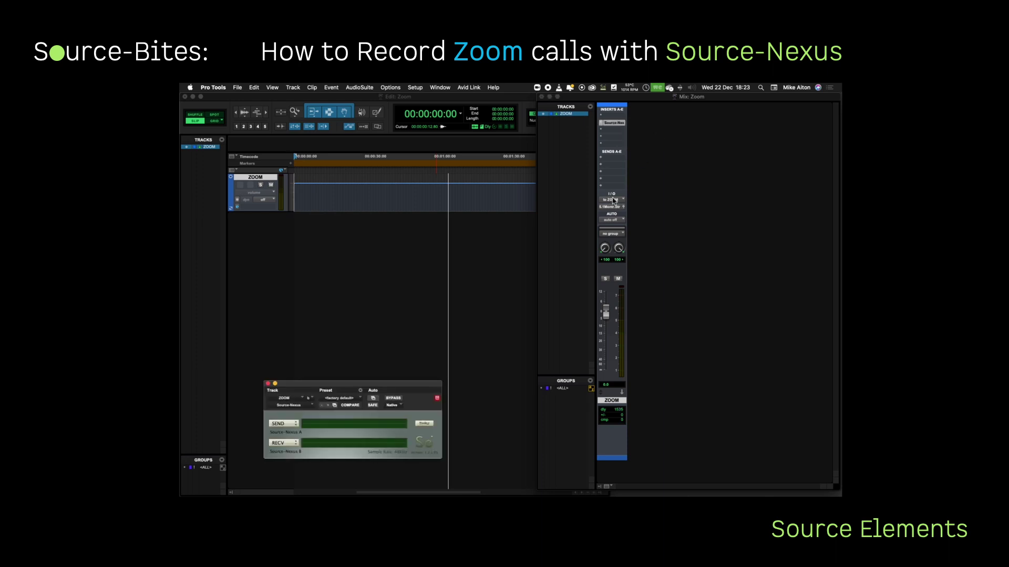
Step: Remove the mono Source-Nexus and insert the stereo Source-Nexus on that slot instead
left_click(601, 124)
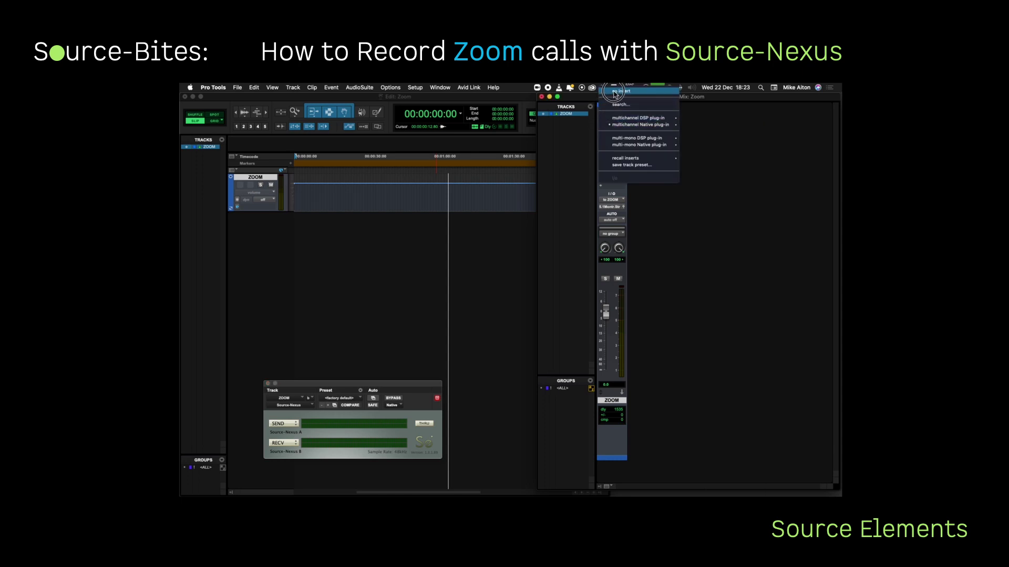
left_click(614, 92)
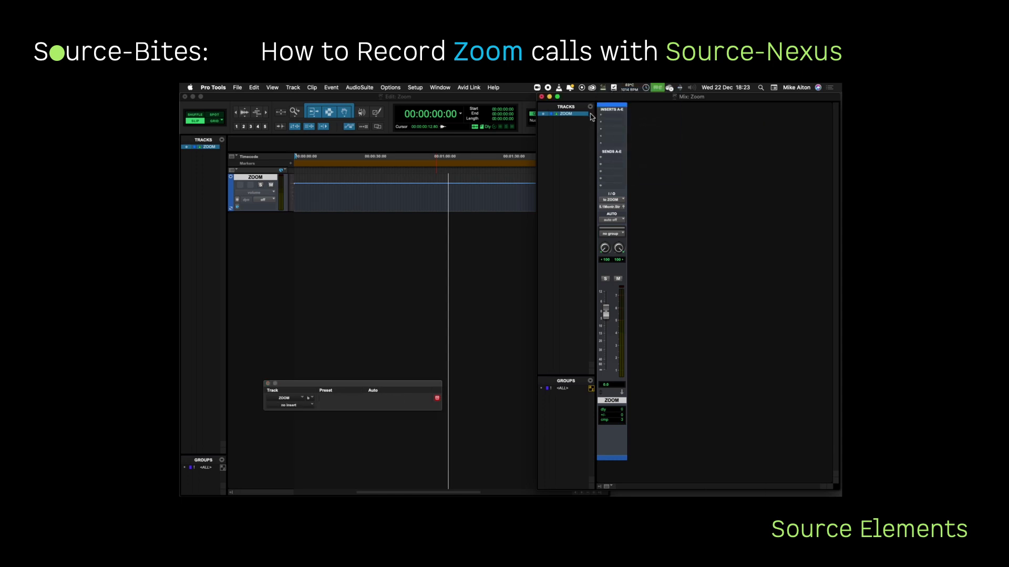
left_click(602, 125)
mouse_move(602, 125)
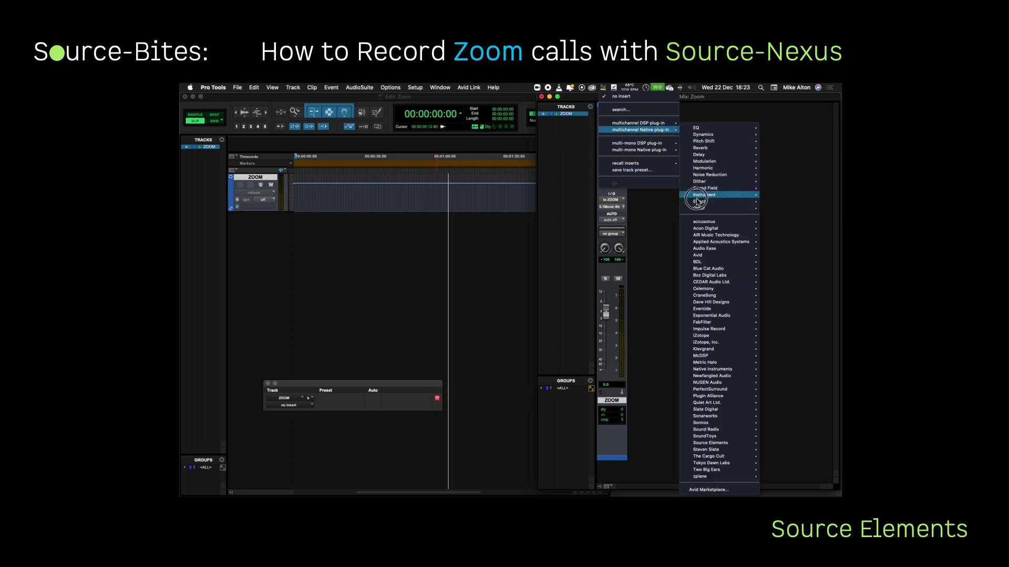
mouse_move(698, 208)
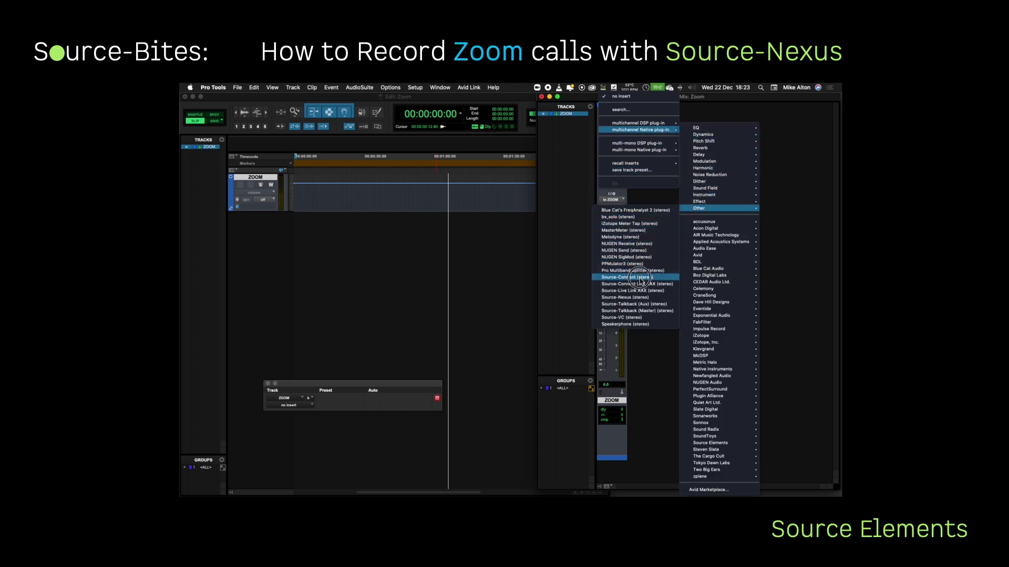
left_click(640, 298)
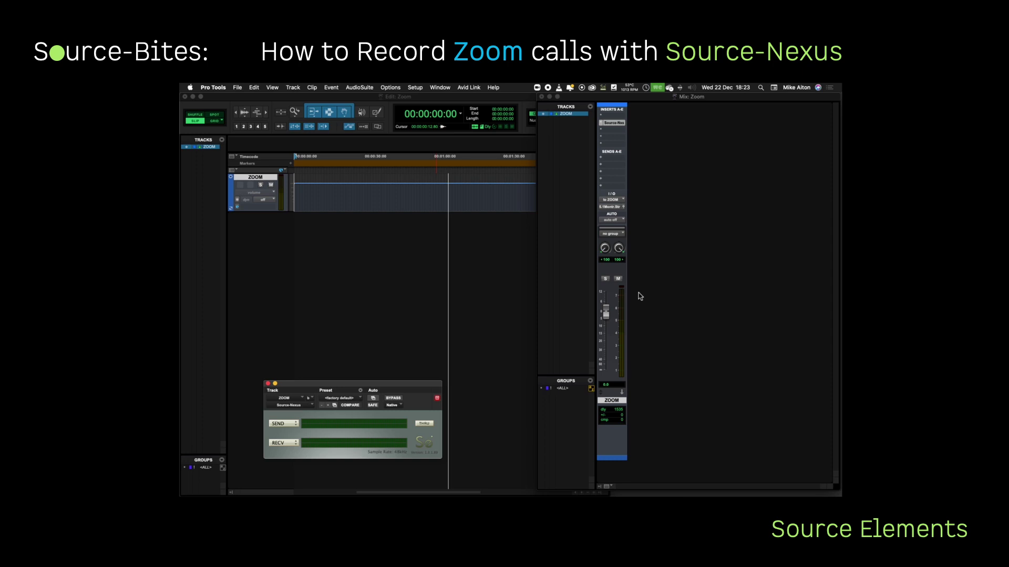
Step: Set the Source-Nexus plug-in's SEND to 'to ZOOM' and RECV to 'from ZOOM'
left_click(437, 398)
left_click_drag(418, 386, 417, 373)
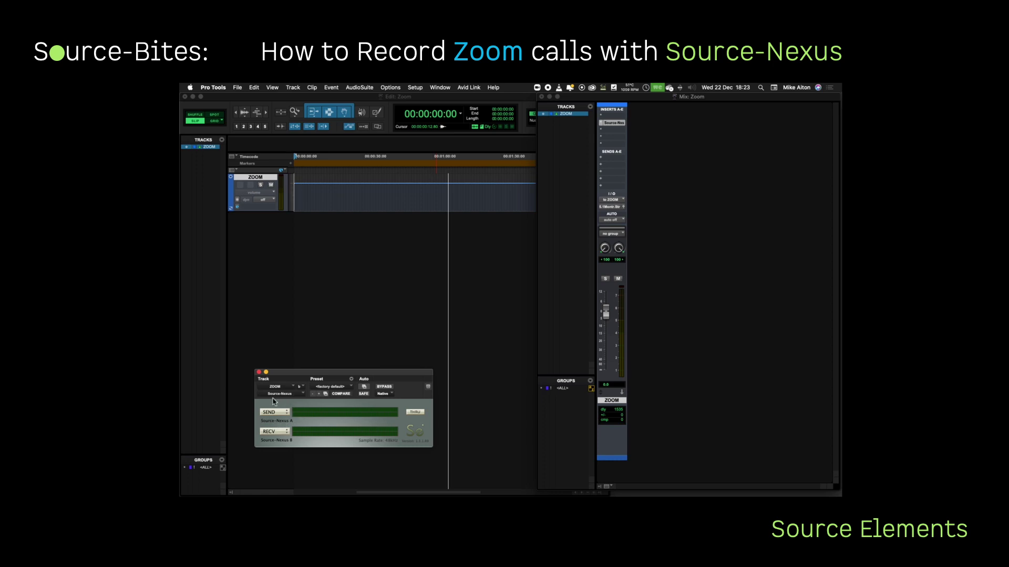
left_click(288, 414)
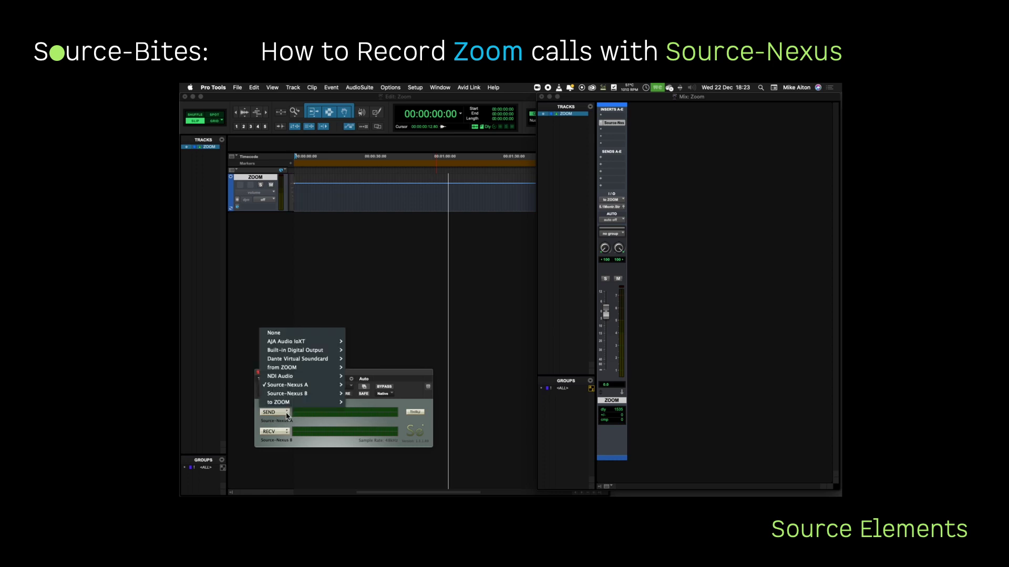
left_click(286, 403)
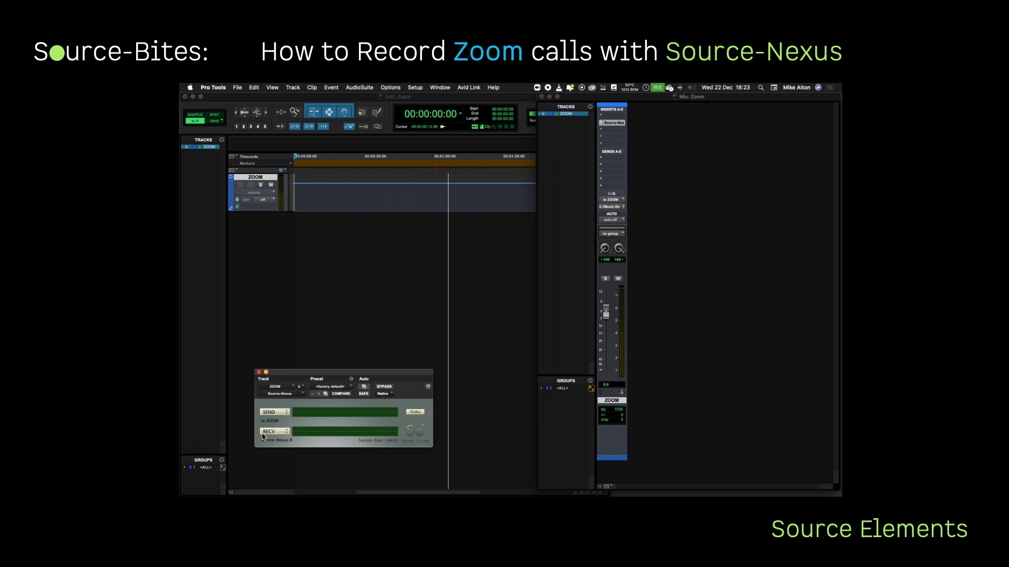
left_click(287, 432)
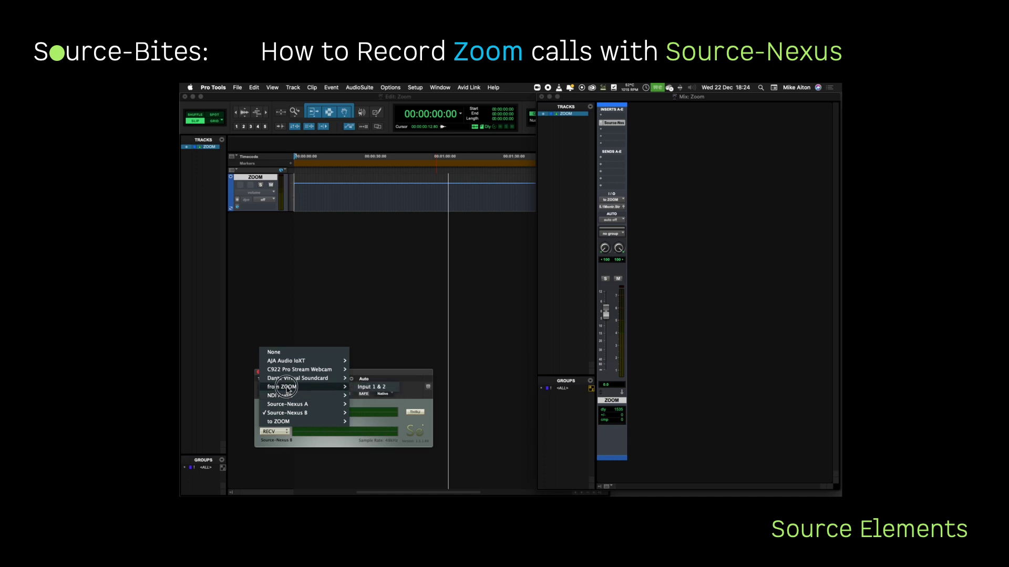
left_click(287, 388)
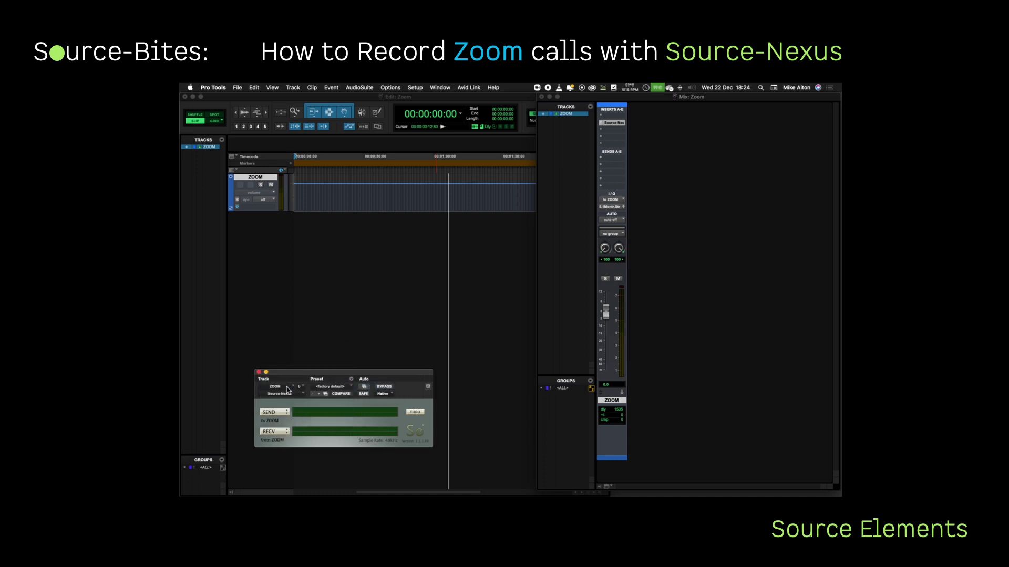
Step: Search for 'signal', insert a Signal Generator on the ZOOM track, and move its window clear
left_click(601, 116)
mouse_move(602, 117)
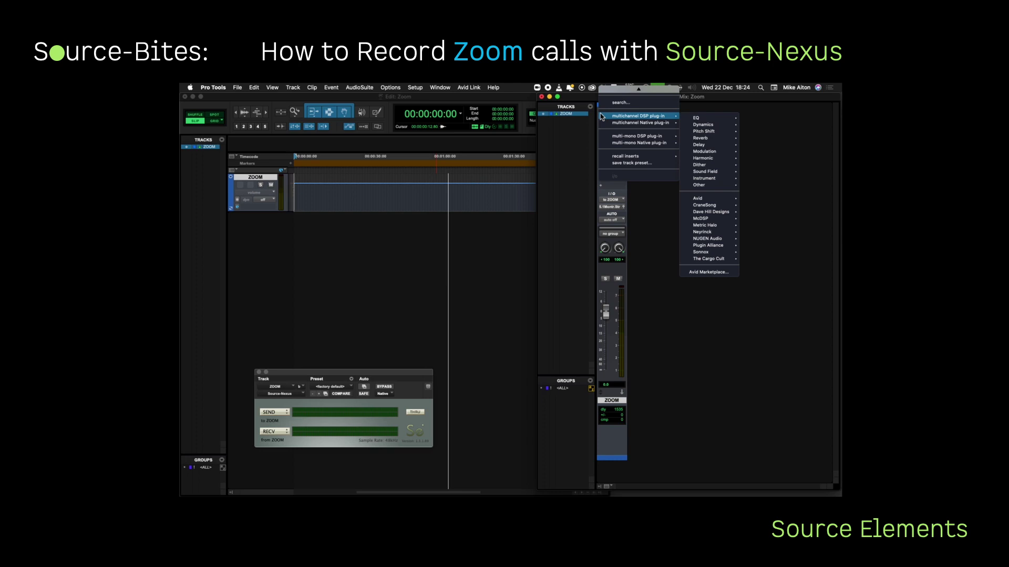
left_click(620, 102)
type("signal")
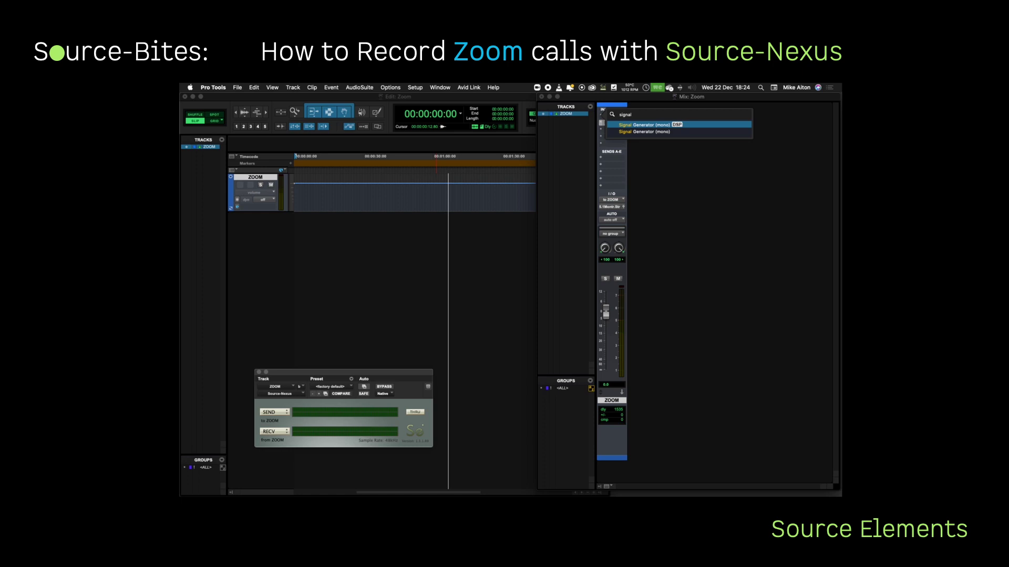
left_click(634, 132)
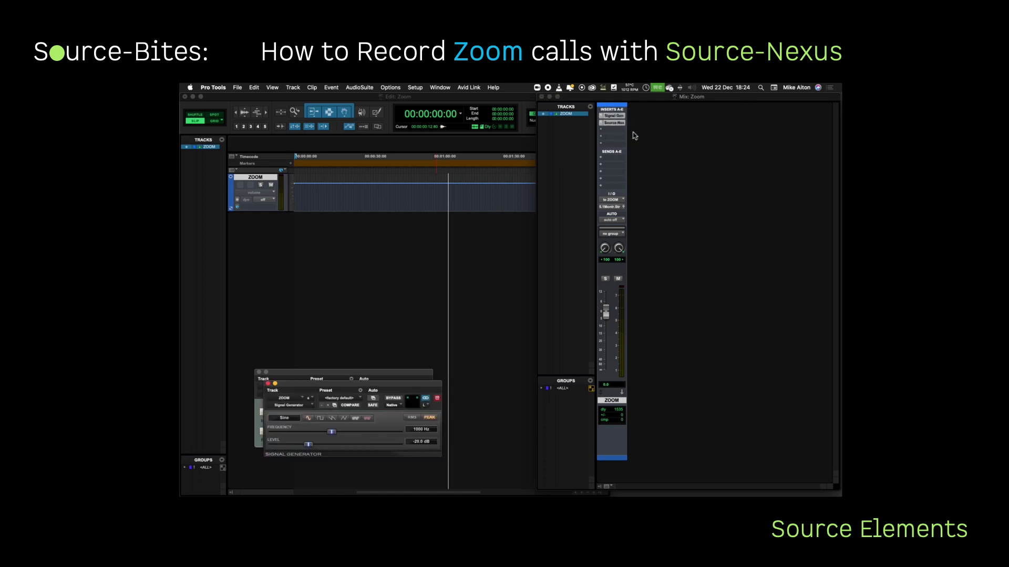
left_click_drag(400, 382, 397, 289)
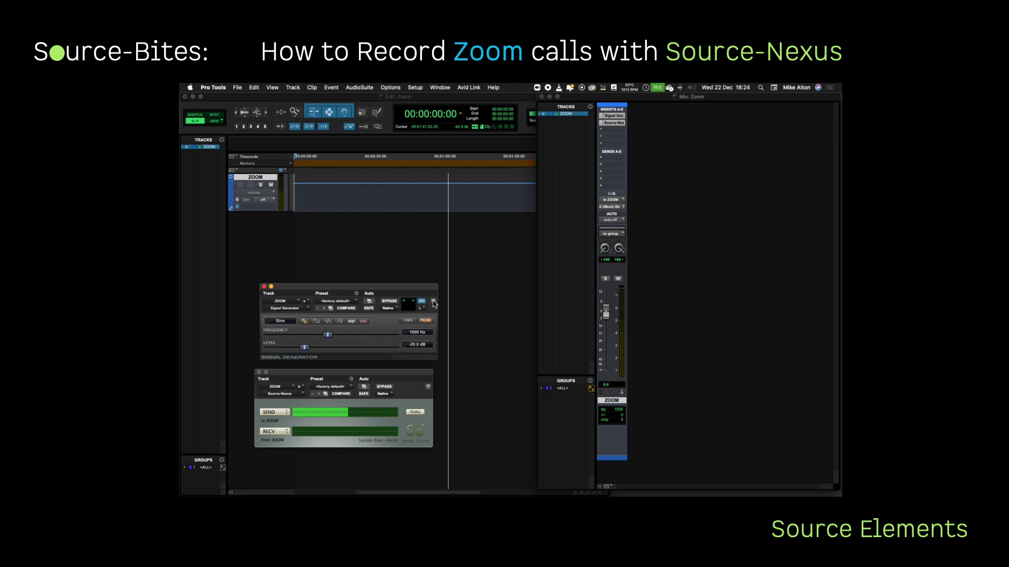
Step: Replace that insert with the mono Signal Generator producing a 1000 Hz sine at -20 dB
left_click(599, 117)
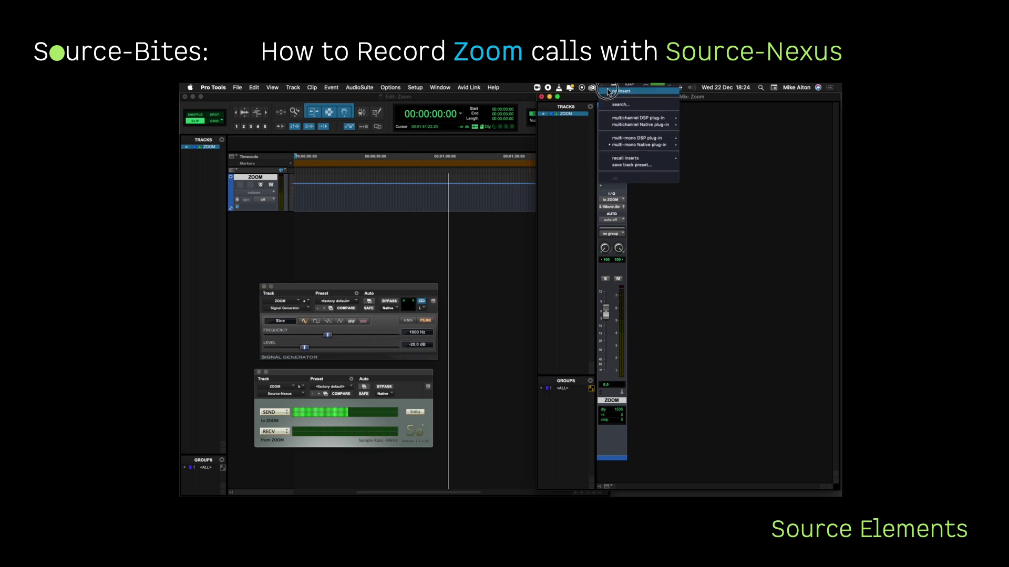
left_click(610, 94)
left_click(609, 119)
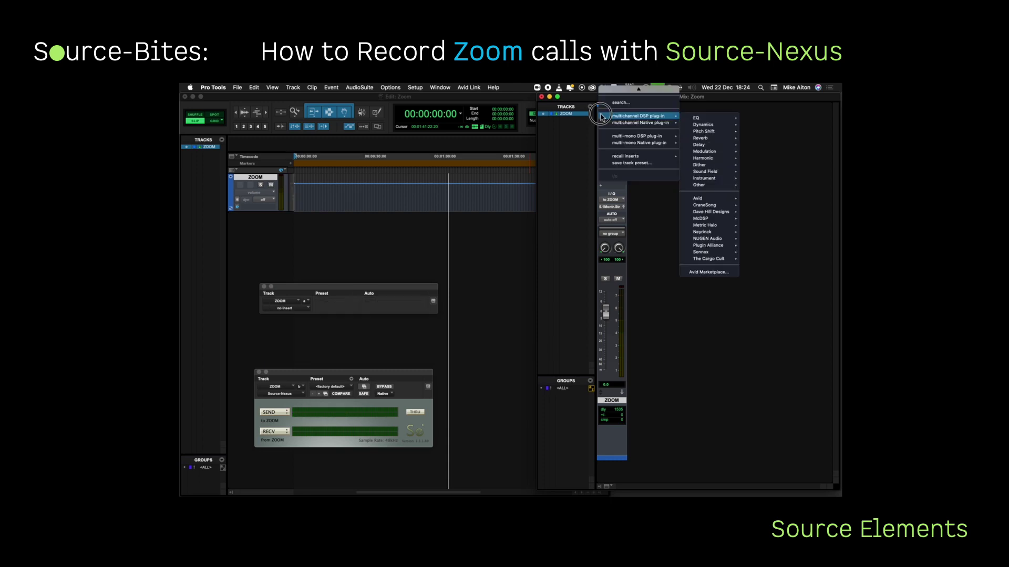
mouse_move(641, 143)
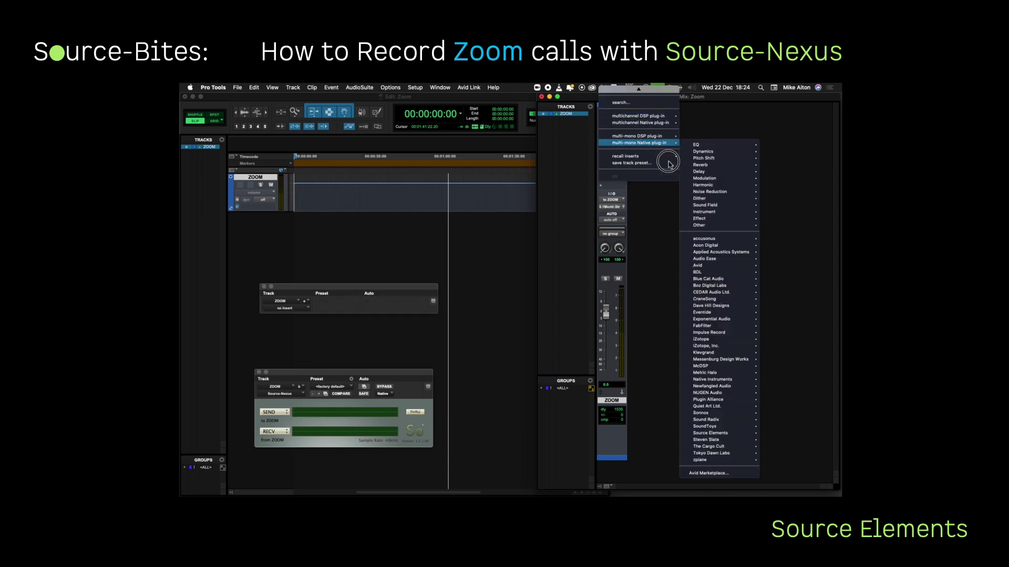
mouse_move(695, 230)
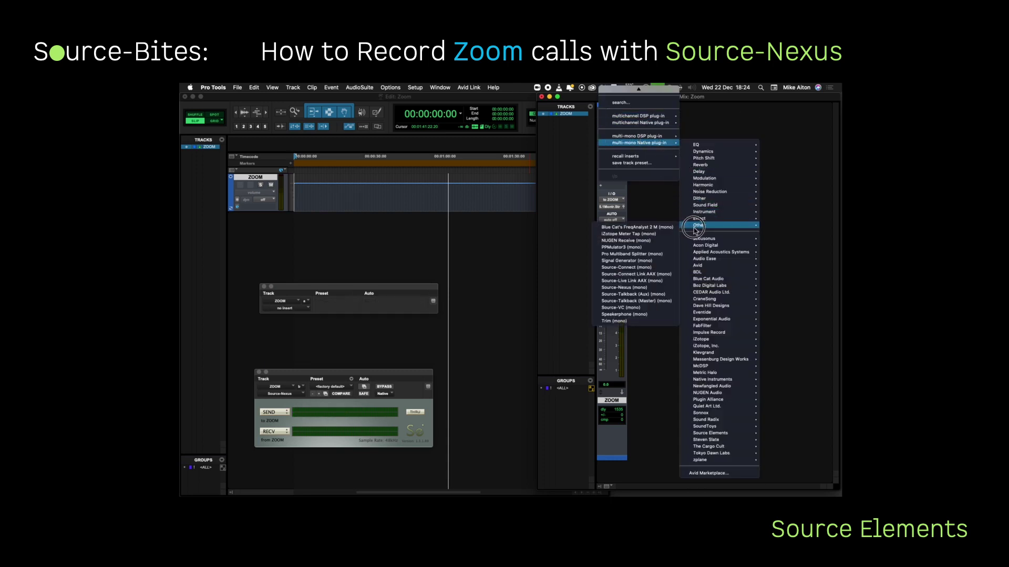
left_click(648, 261)
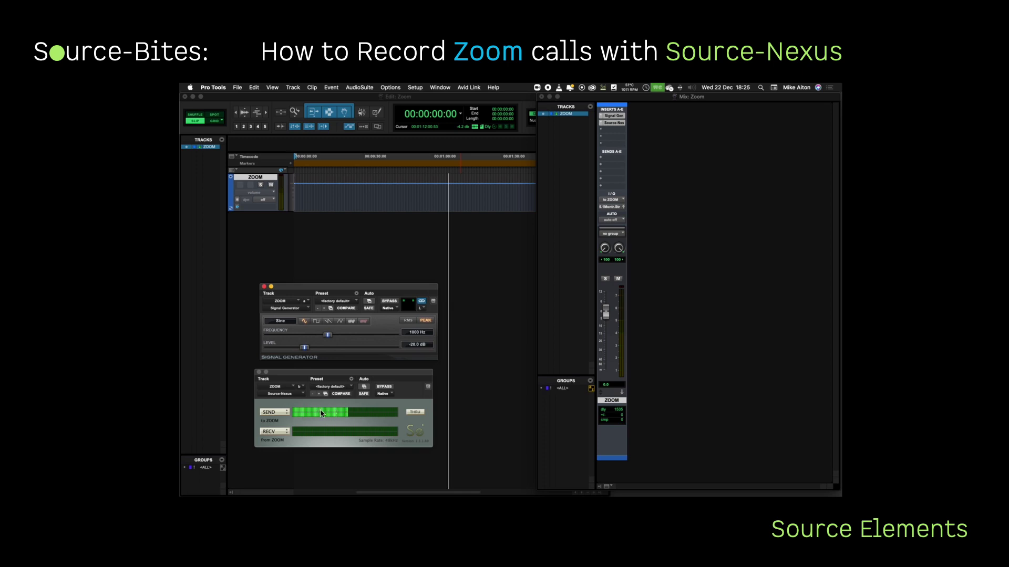
key("super+Tab")
Step: In Zoom's Audio settings, test and stop the speaker, then raise the test tone to about -13.2 dB
left_click(457, 296)
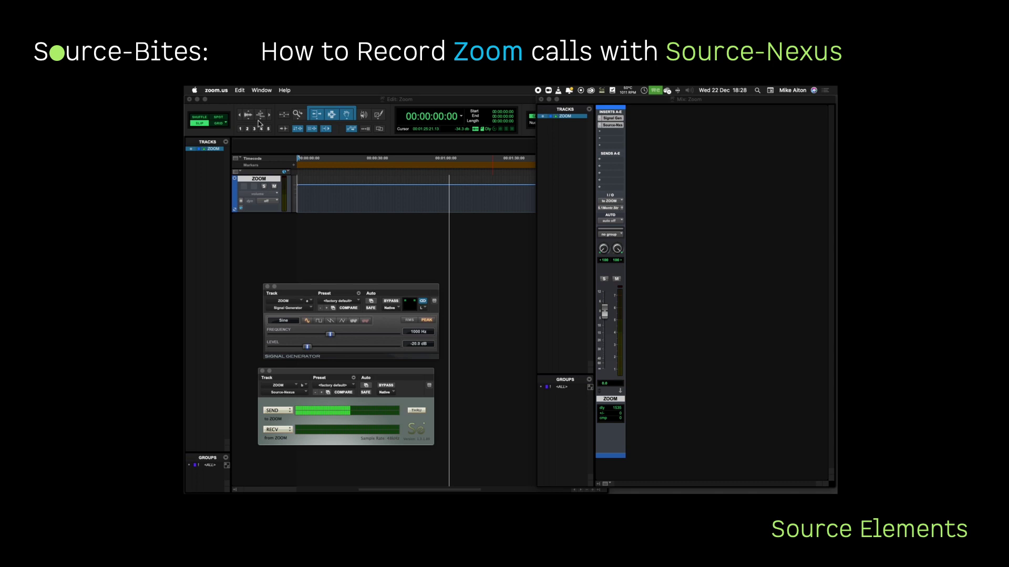
key("super+comma")
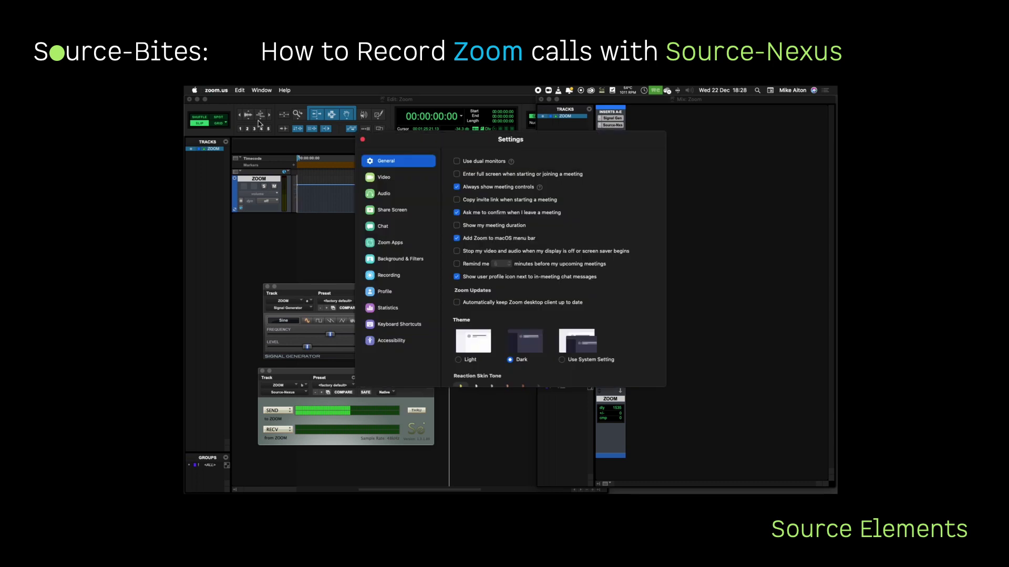
left_click(398, 194)
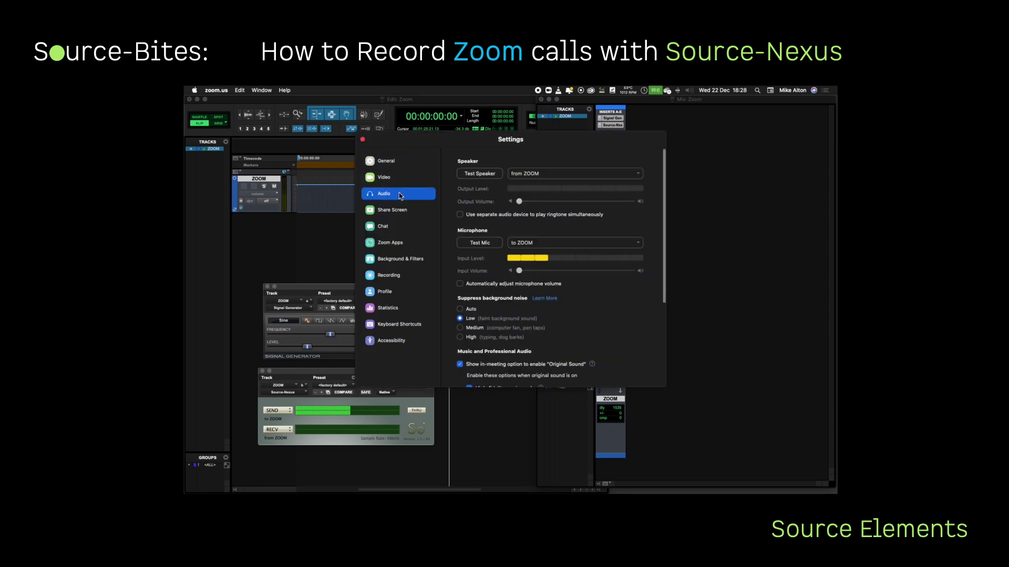
left_click(488, 175)
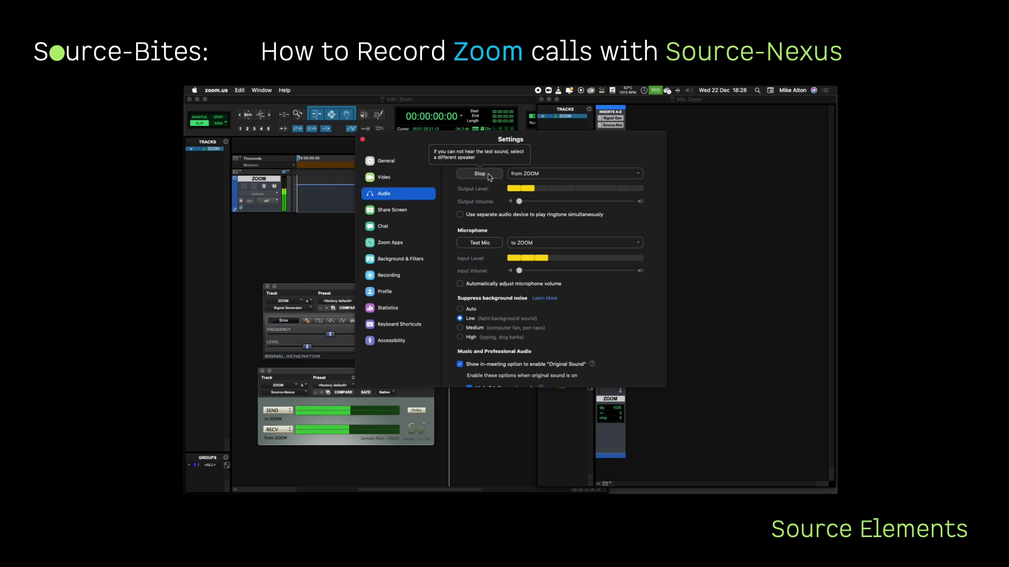
left_click(488, 175)
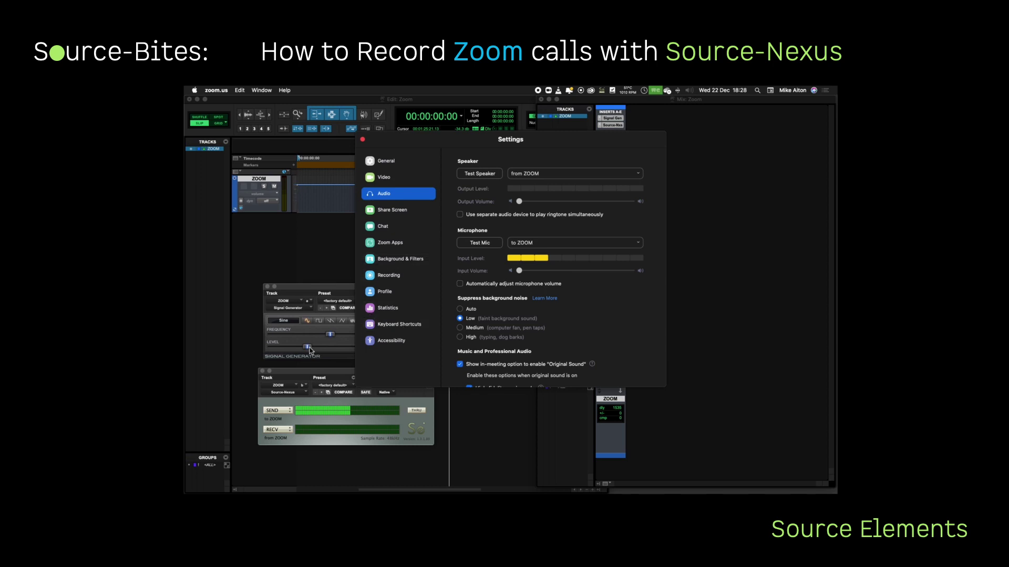
left_click_drag(310, 349, 315, 349)
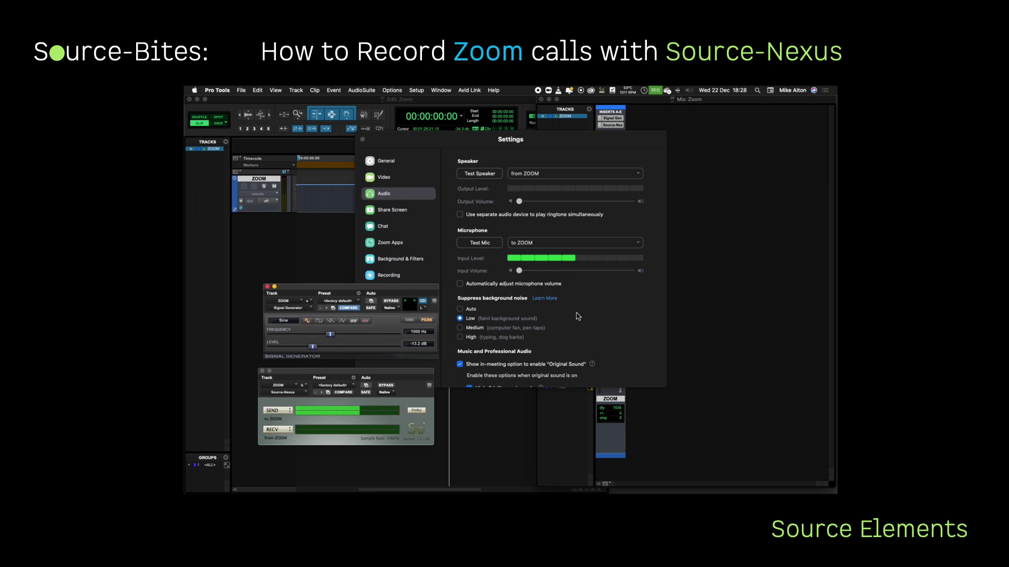
Step: Close Zoom's settings, make the Signal Generator insert inactive, and close its plug-in window
left_click(326, 258)
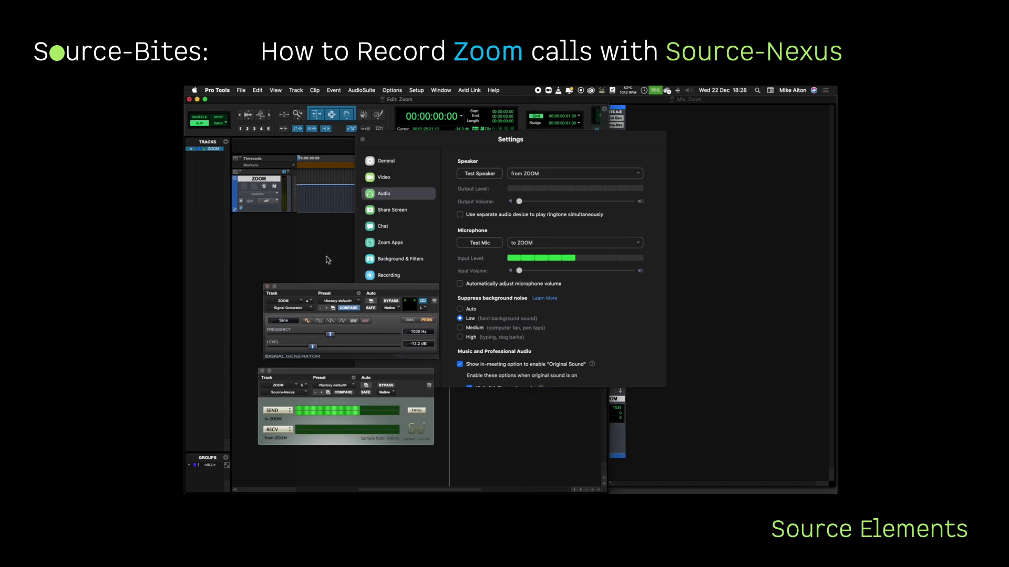
left_click(362, 139)
left_click(368, 285)
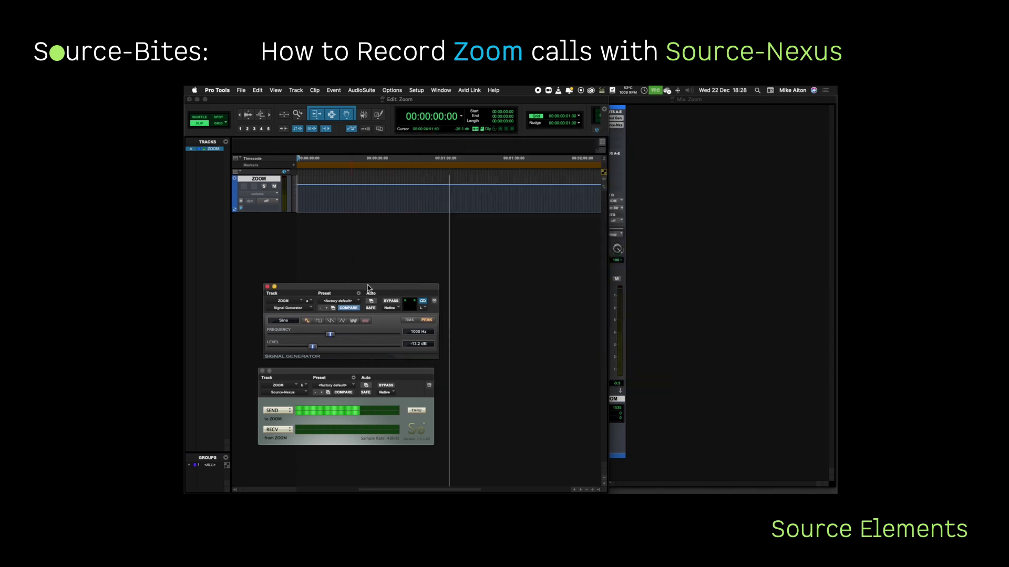
left_click(651, 140)
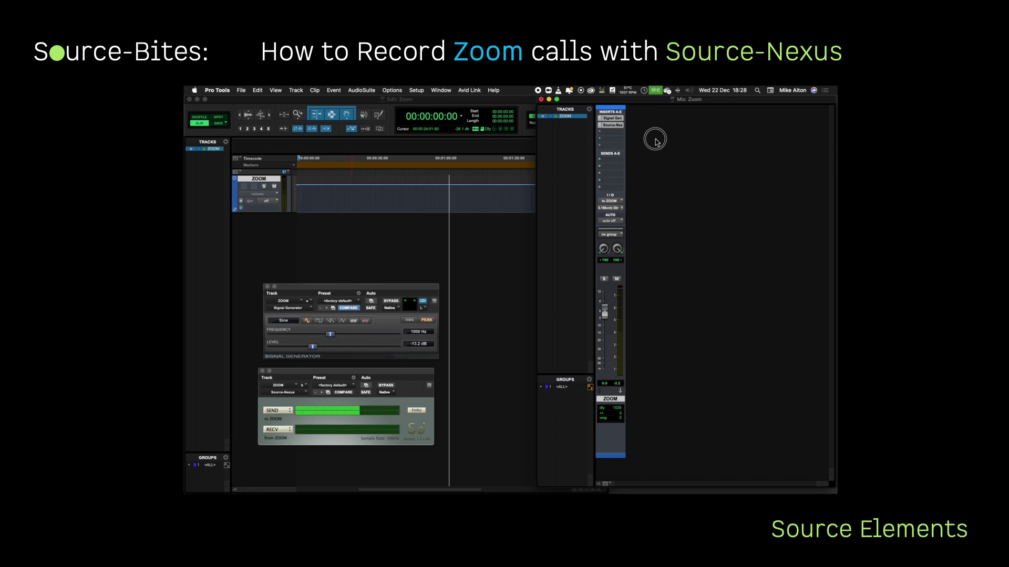
right_click(615, 120)
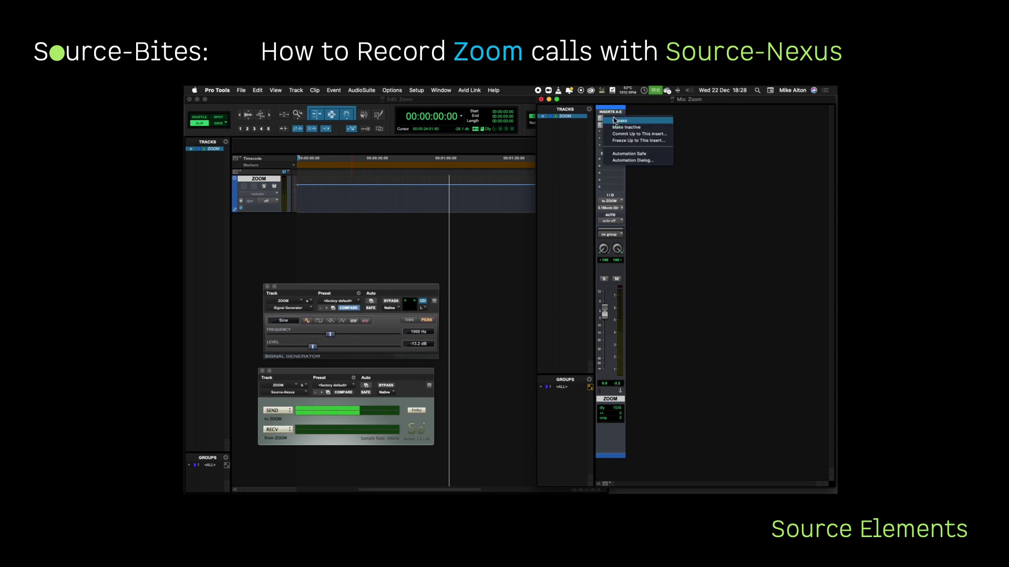
left_click(625, 130)
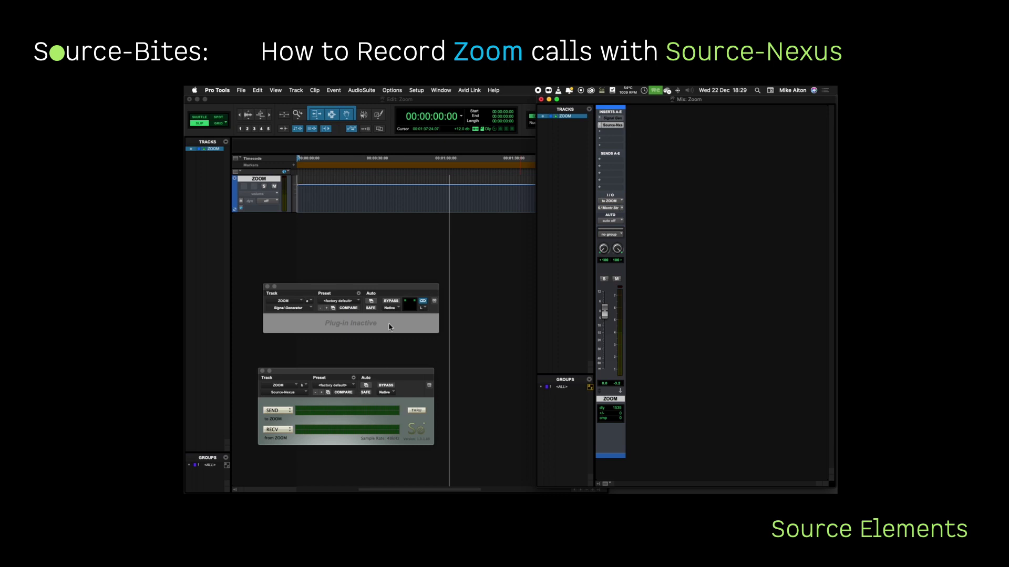
left_click(391, 301)
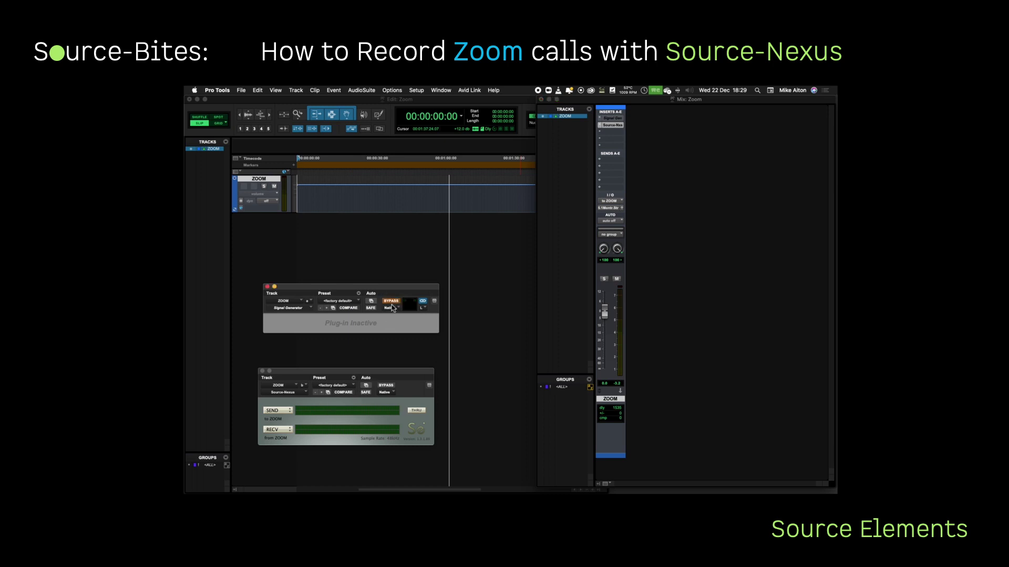
left_click(267, 287)
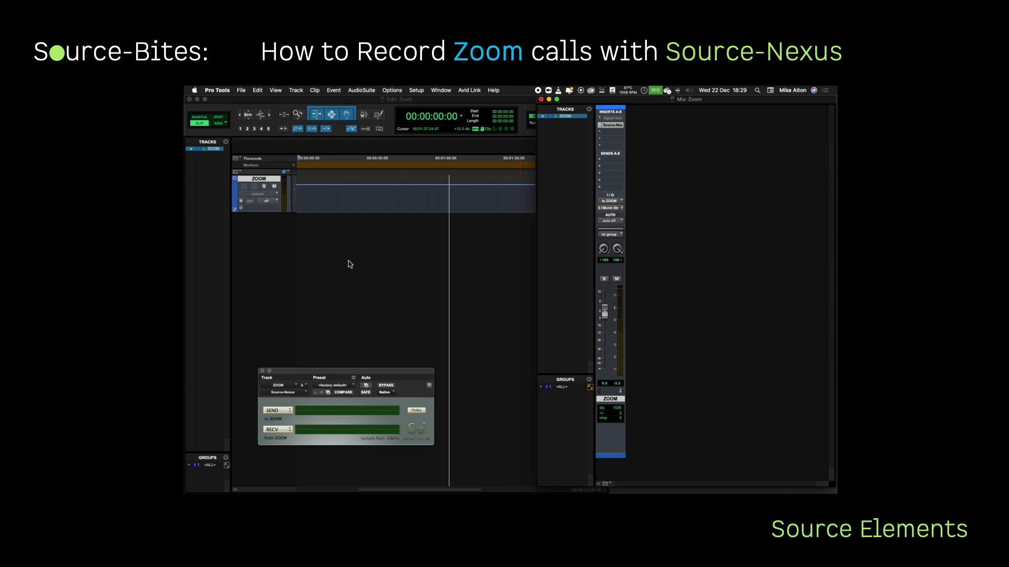
Step: Create a new mono aux input track and turn its automation off
key("shift+super+n")
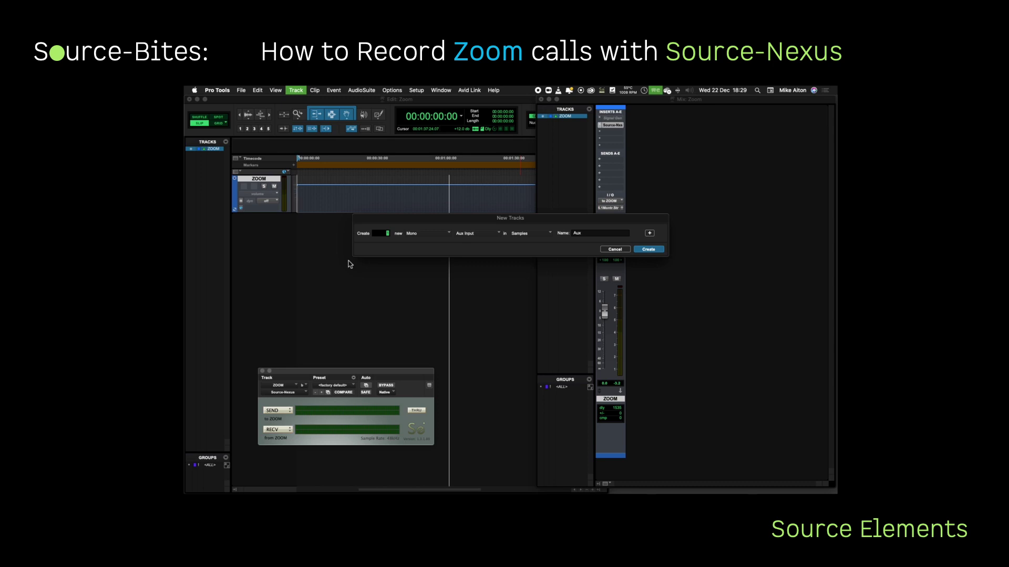
key("Return")
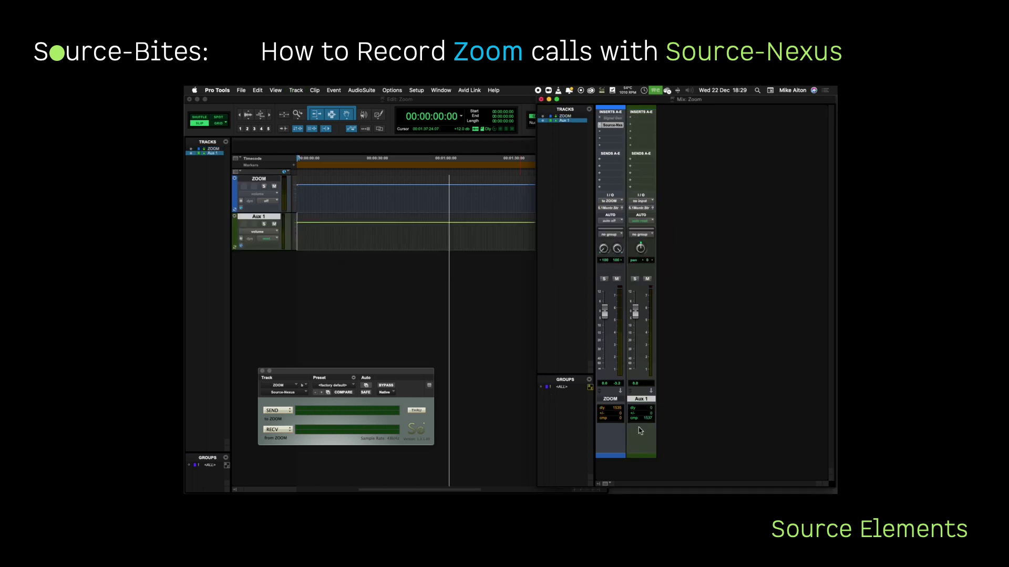
left_click(635, 223)
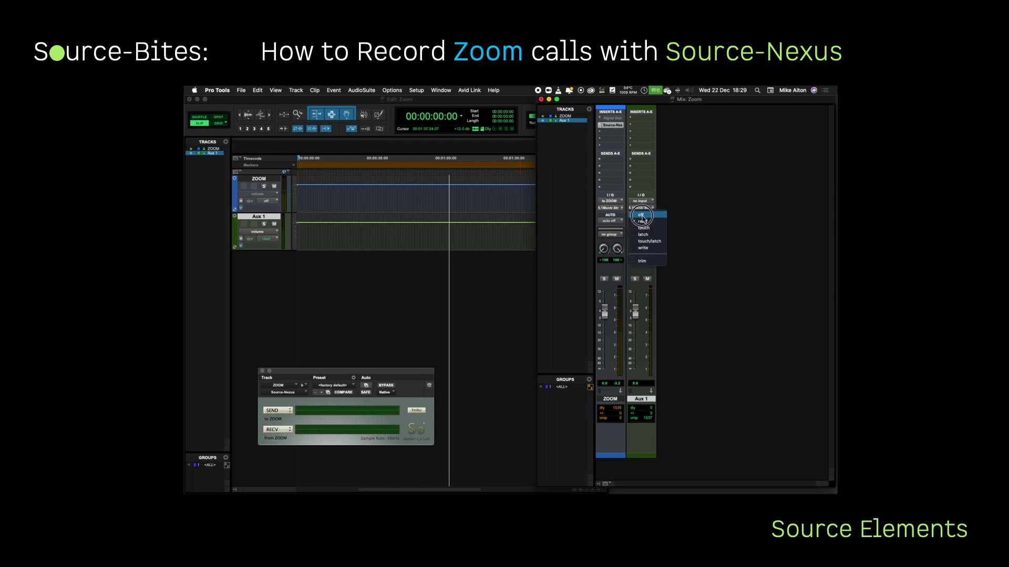
left_click(638, 216)
Step: Rename the Aux 1 track to MIC and colour it magenta
double_click(643, 399)
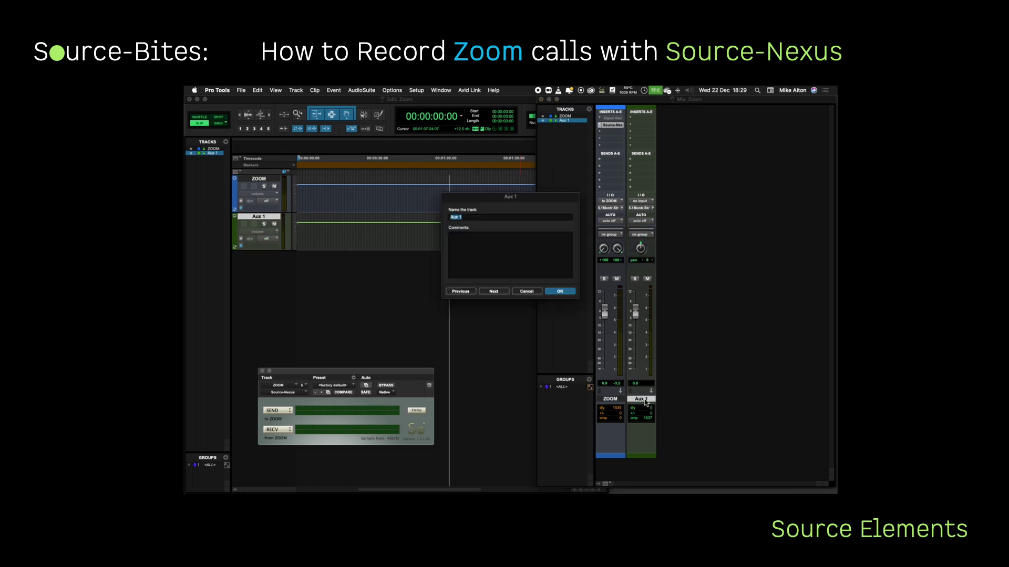
type("M")
left_click(572, 292)
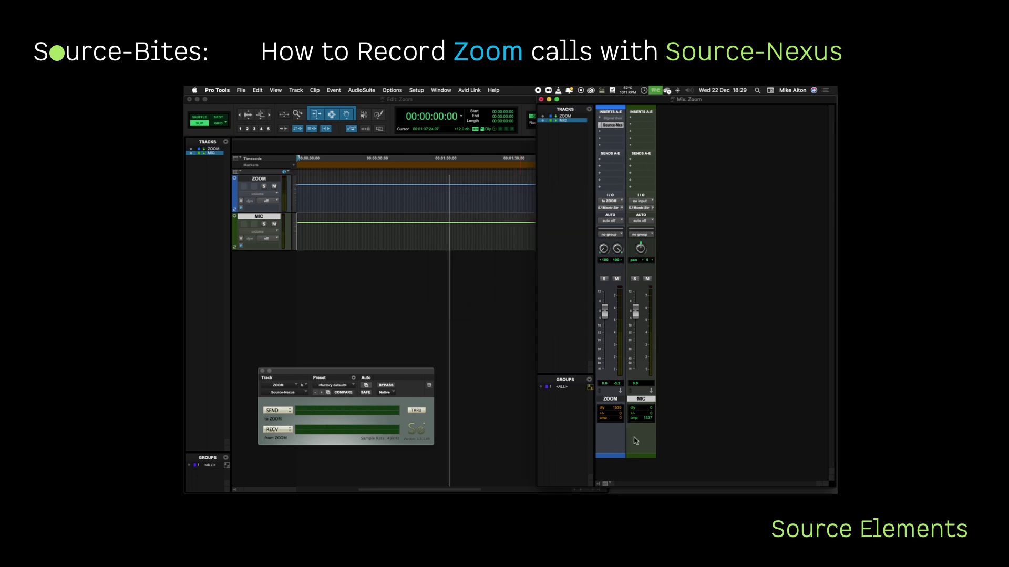
double_click(642, 455)
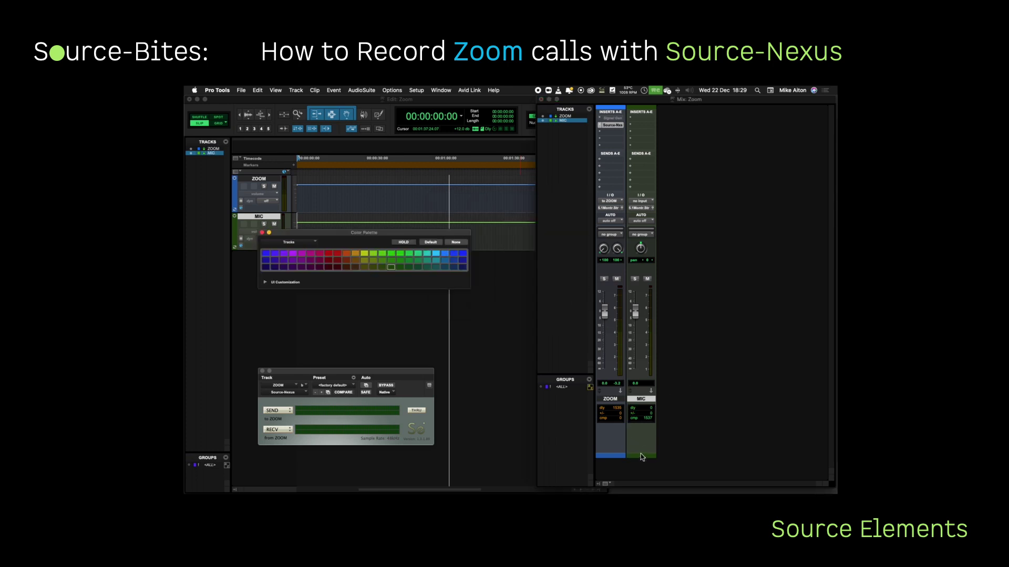
left_click(302, 254)
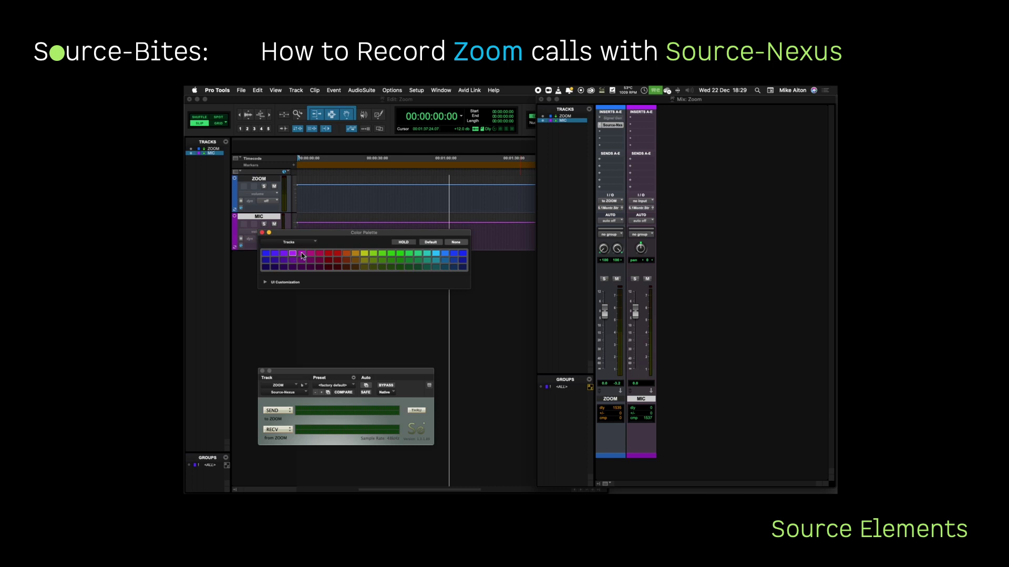
left_click(262, 232)
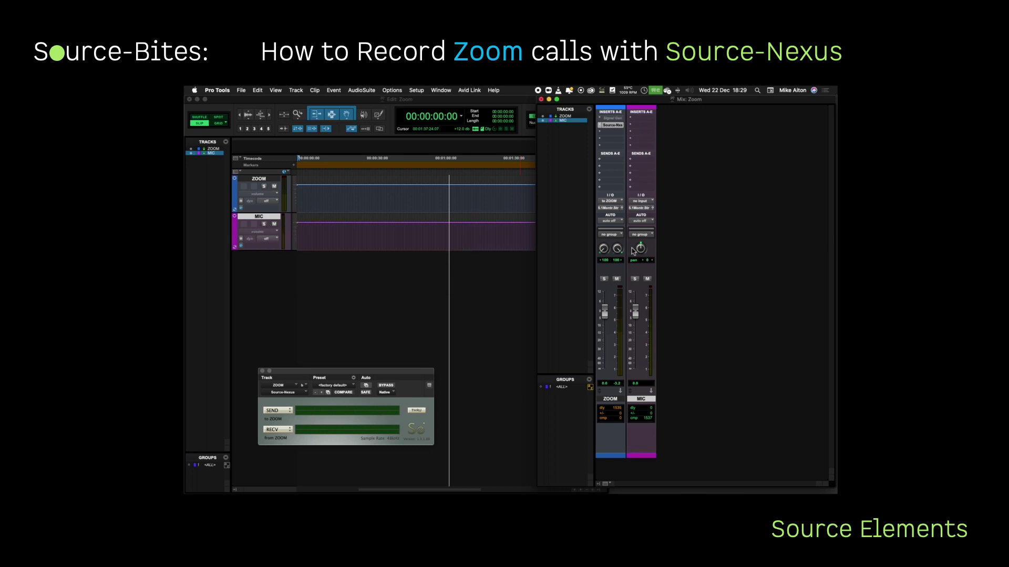
Step: Set the MIC track's input to Booth (Omni 1) and its output to the NOWHERE bus
left_click(642, 202)
mouse_move(652, 202)
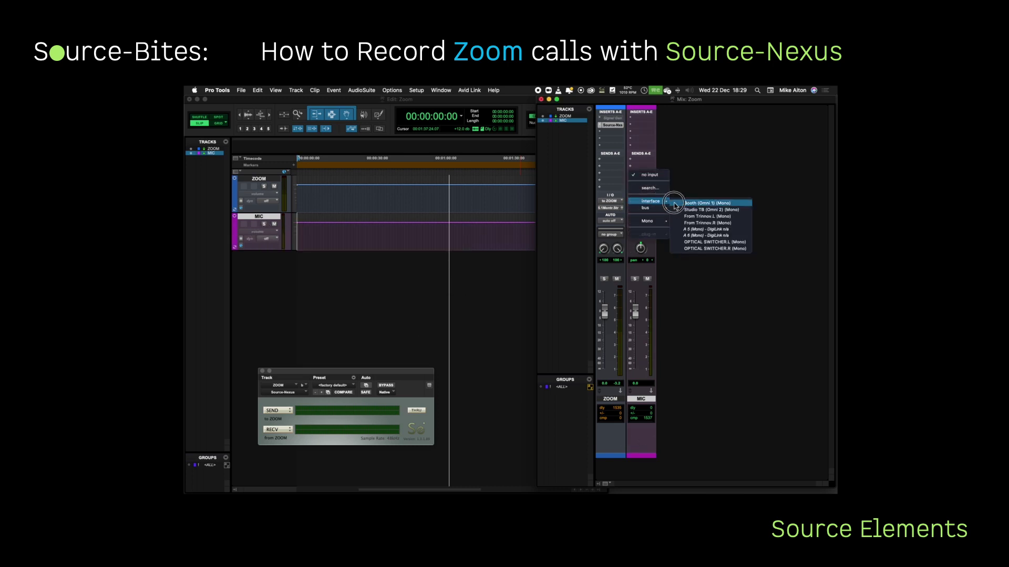
left_click(693, 204)
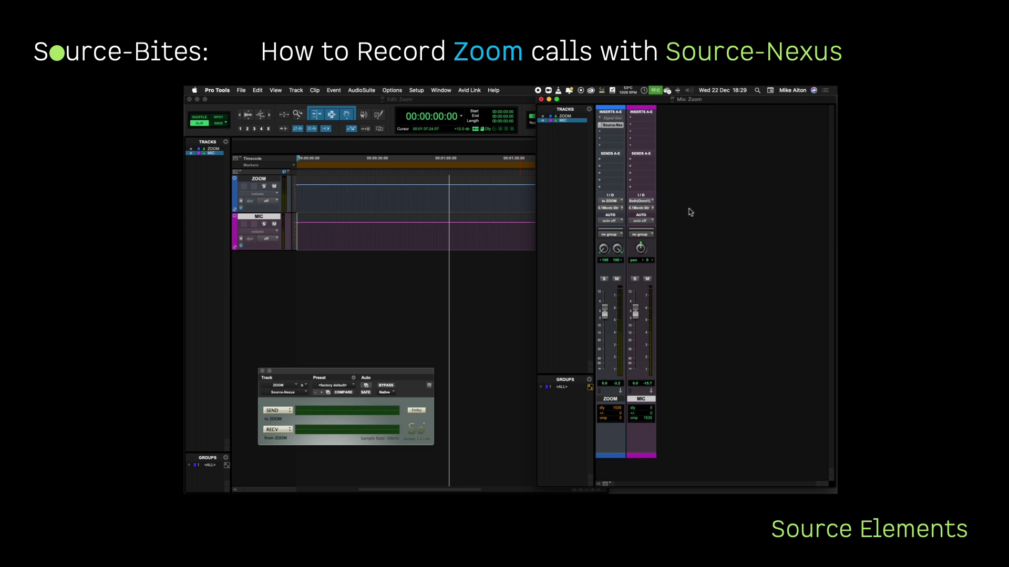
left_click(640, 208)
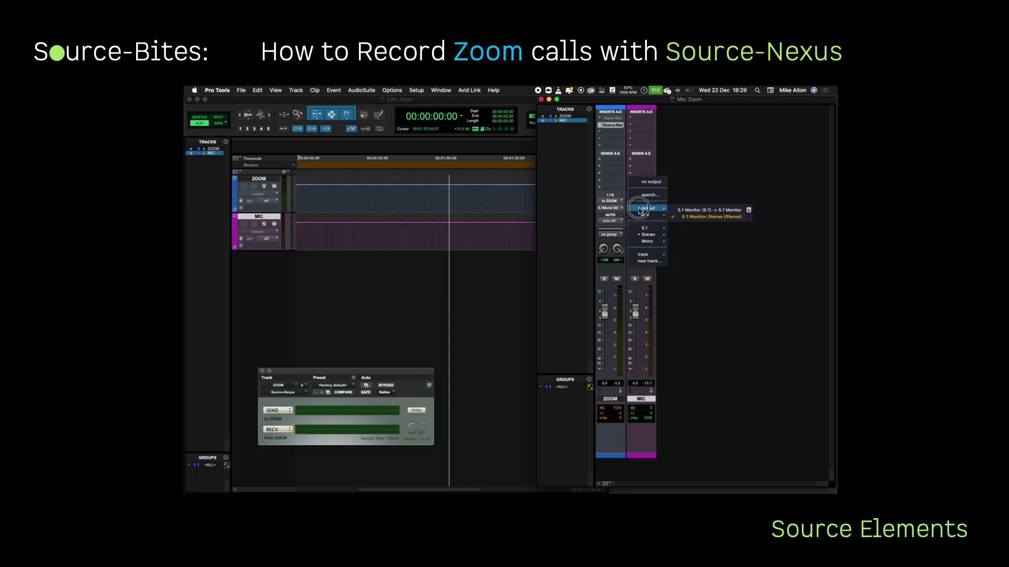
mouse_move(647, 215)
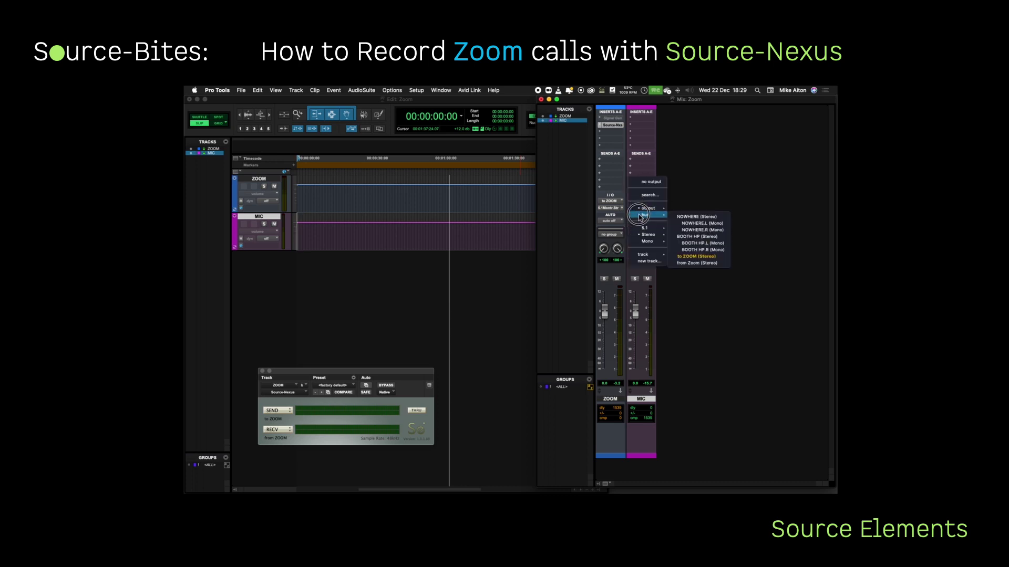
left_click(725, 220)
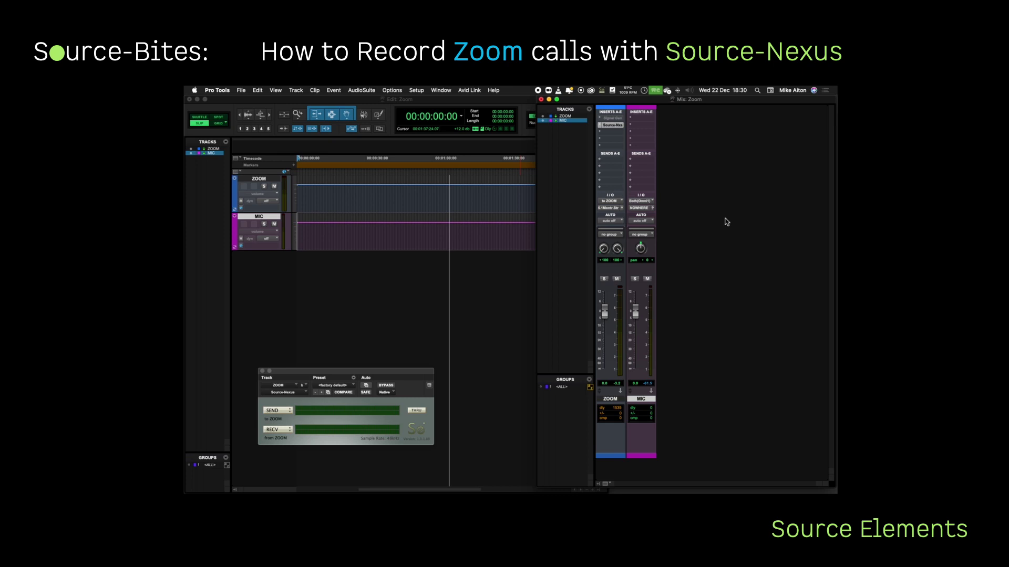
left_click(632, 164)
mouse_move(632, 167)
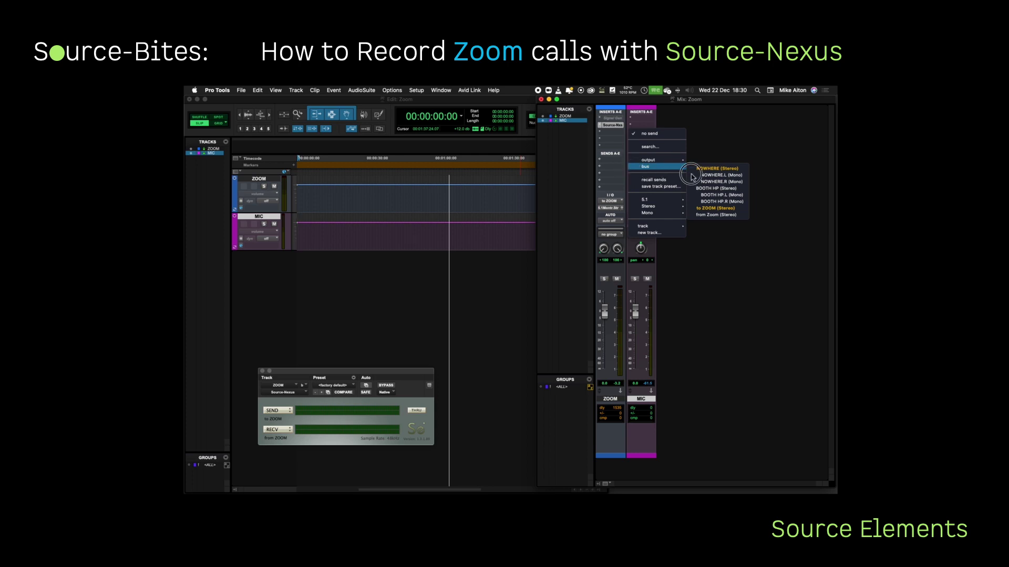
Step: Send the MIC track to the 'to ZOOM' stereo bus and disable the send window's target button
left_click(705, 209)
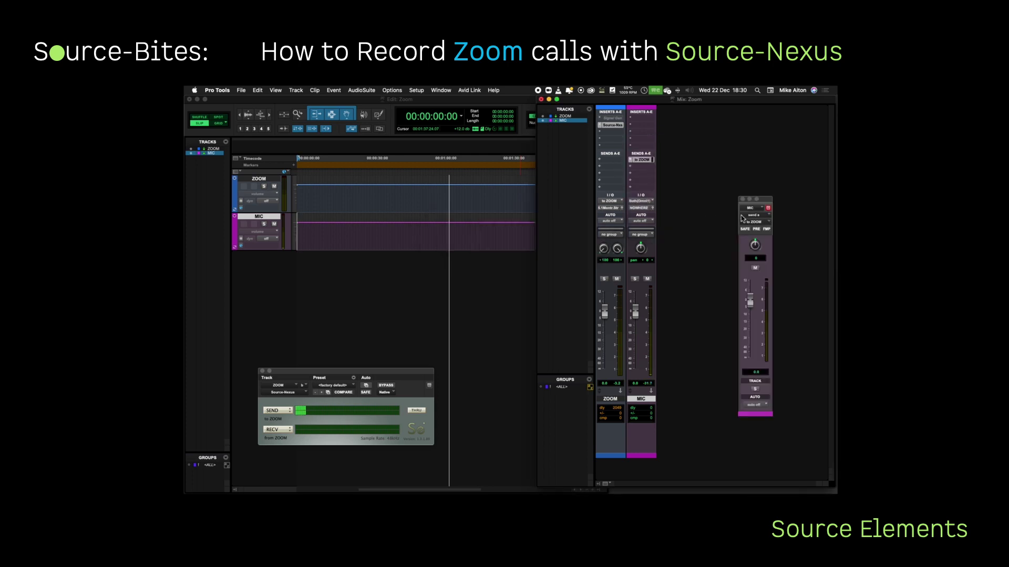
left_click(767, 208)
key("super+Tab")
key("super+comma")
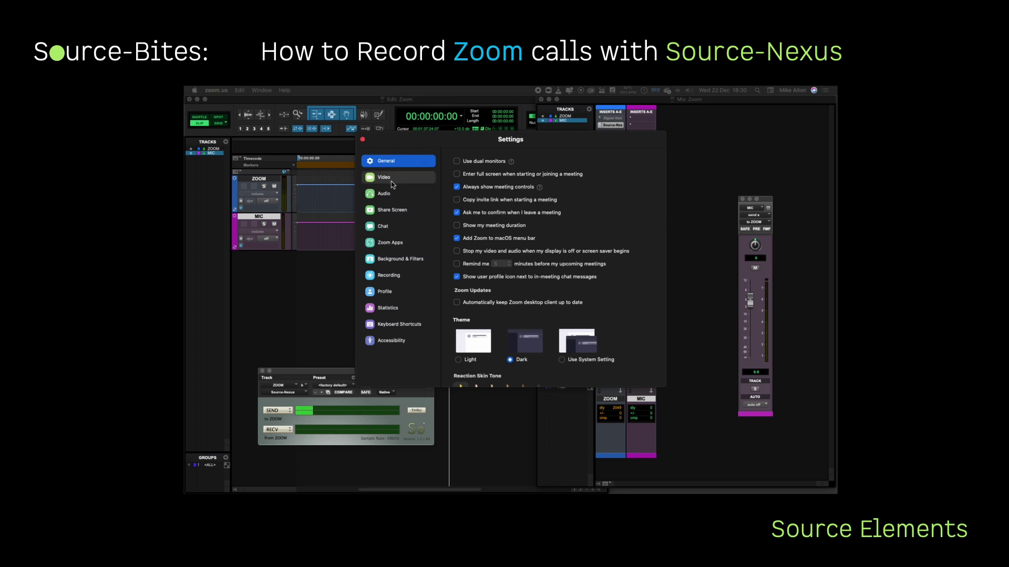
left_click(394, 194)
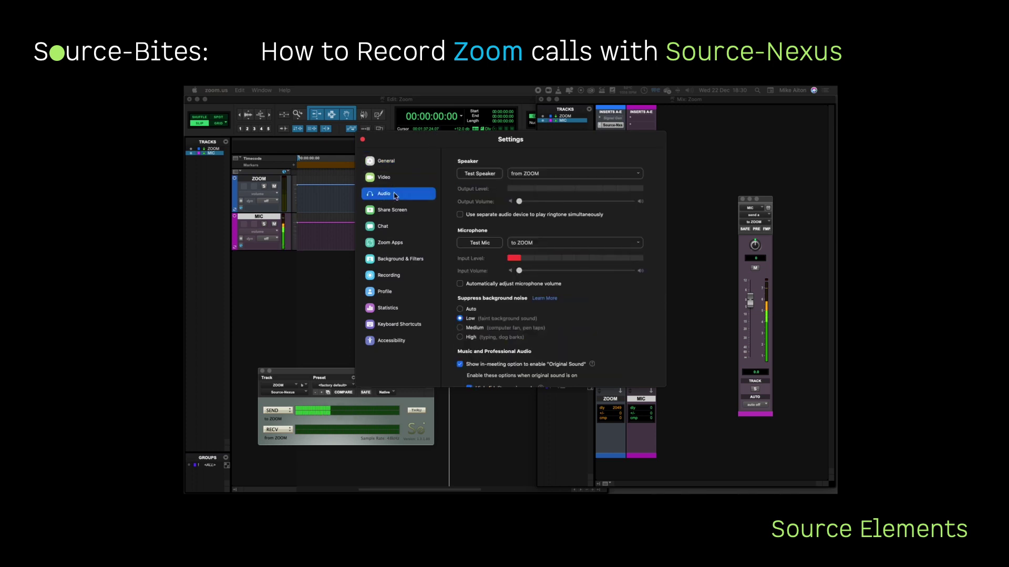
key("super+Tab")
left_click(417, 90)
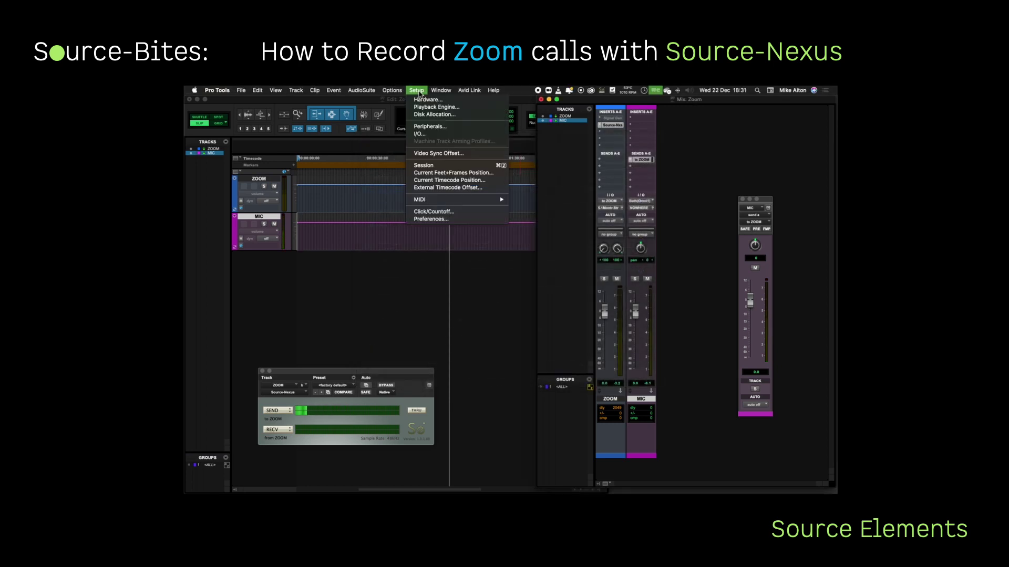
Step: Create a new mono bus named 'MIC record' in the I/O setup
left_click(420, 134)
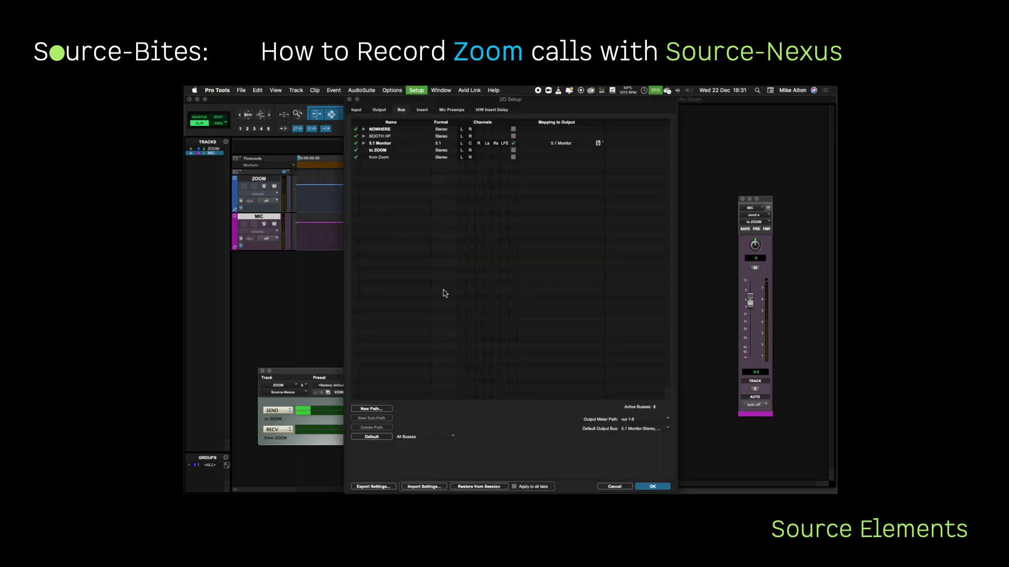
left_click(377, 409)
type("MIC record")
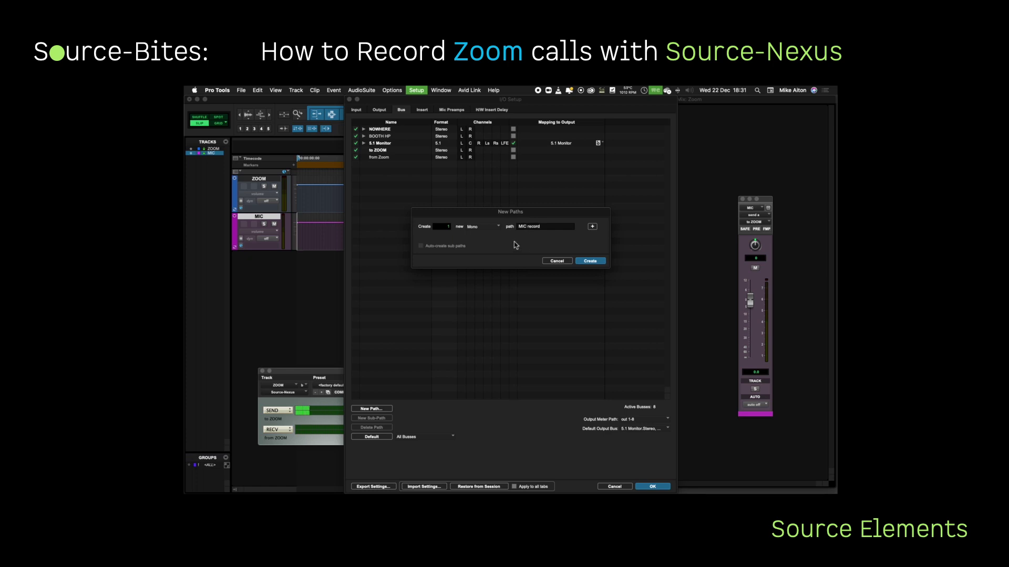
left_click(593, 261)
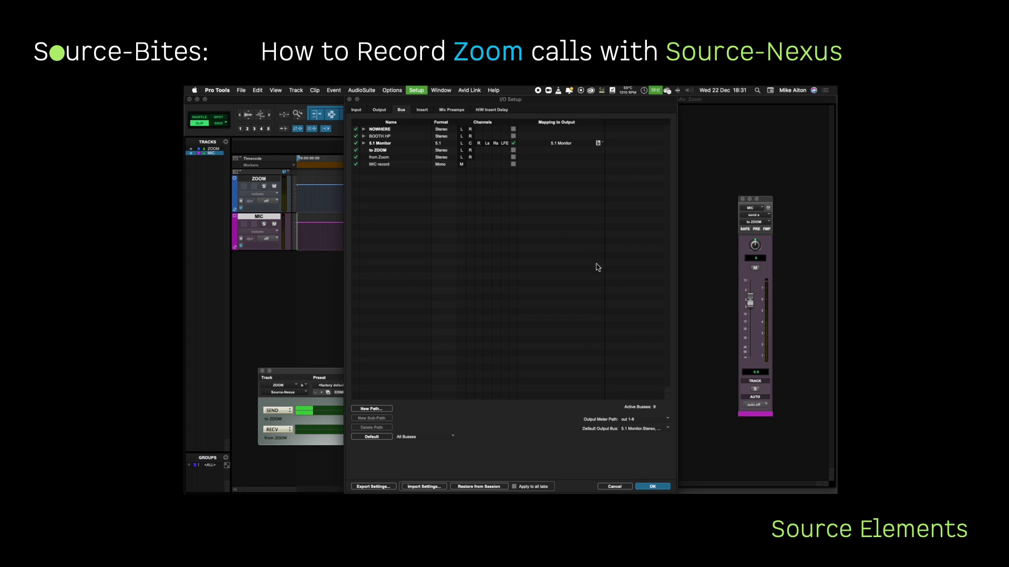
left_click(651, 487)
Step: Add a second MIC send to the 'MIC record' bus, showing both send windows
left_click(638, 160)
mouse_move(632, 191)
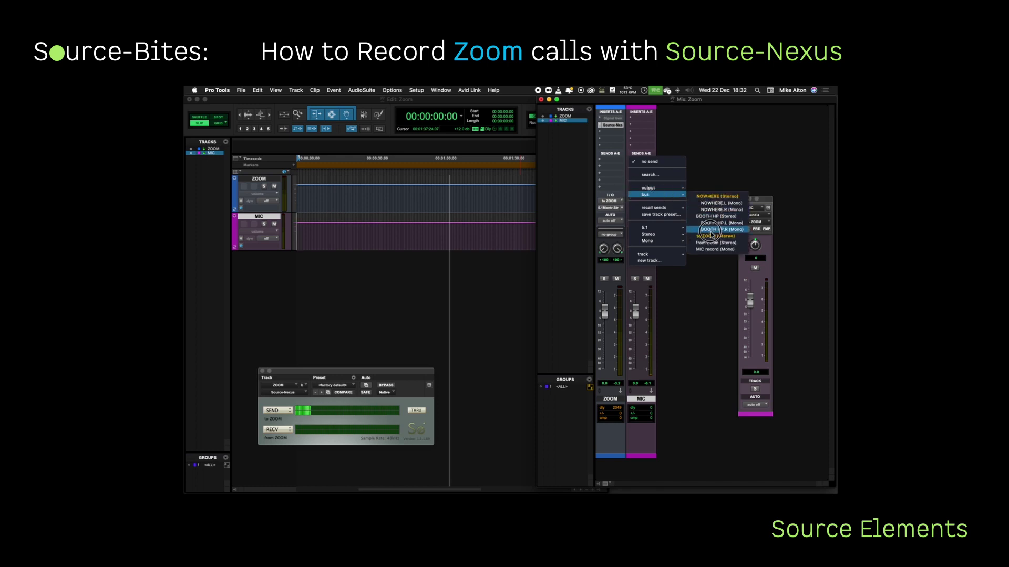
left_click(712, 249)
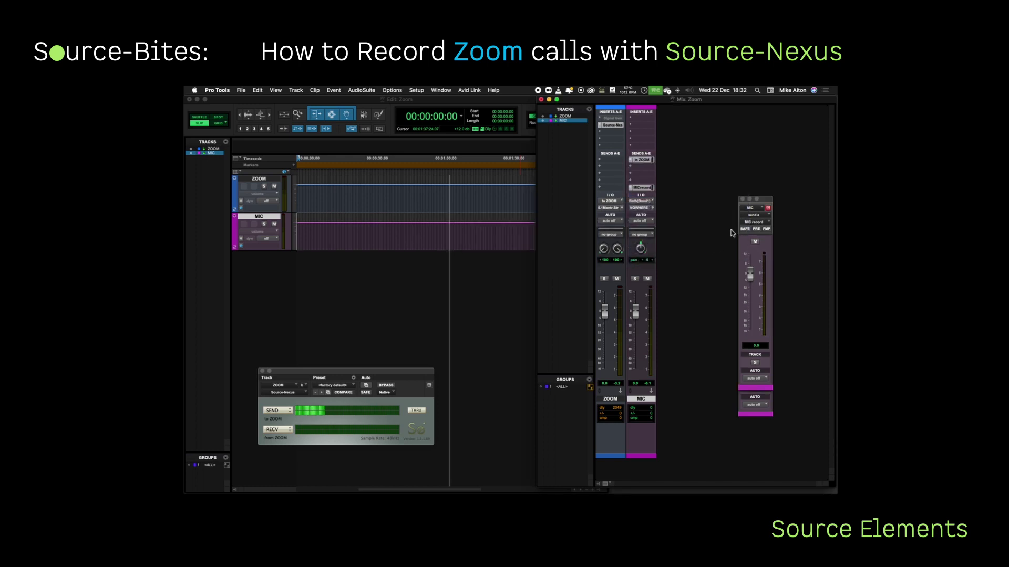
left_click(768, 208)
left_click(754, 215)
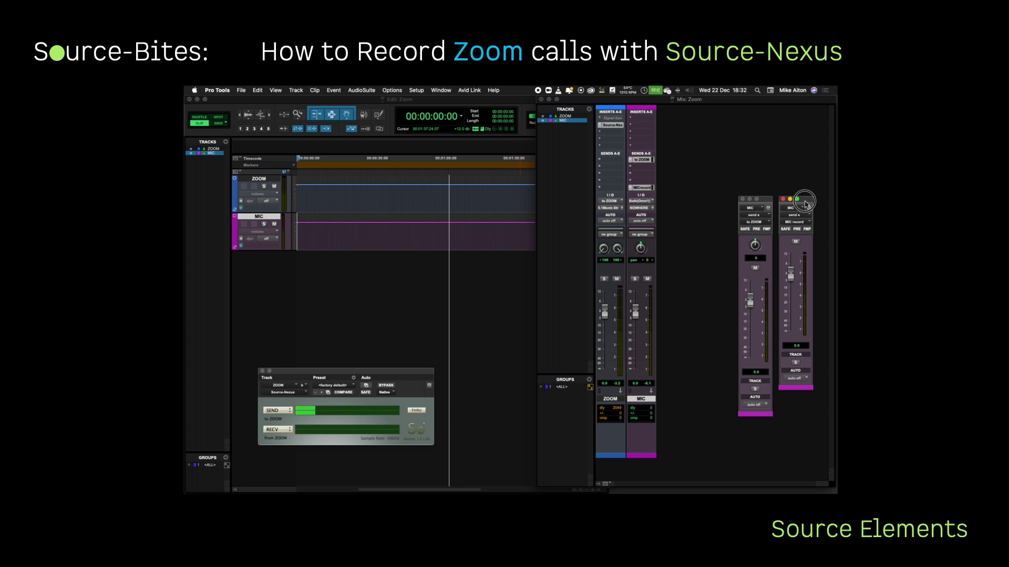
Step: Add a 1-mono audio track called 'MIC record' via Shift+Cmd+N and turn its automation off
key("super+shift+n")
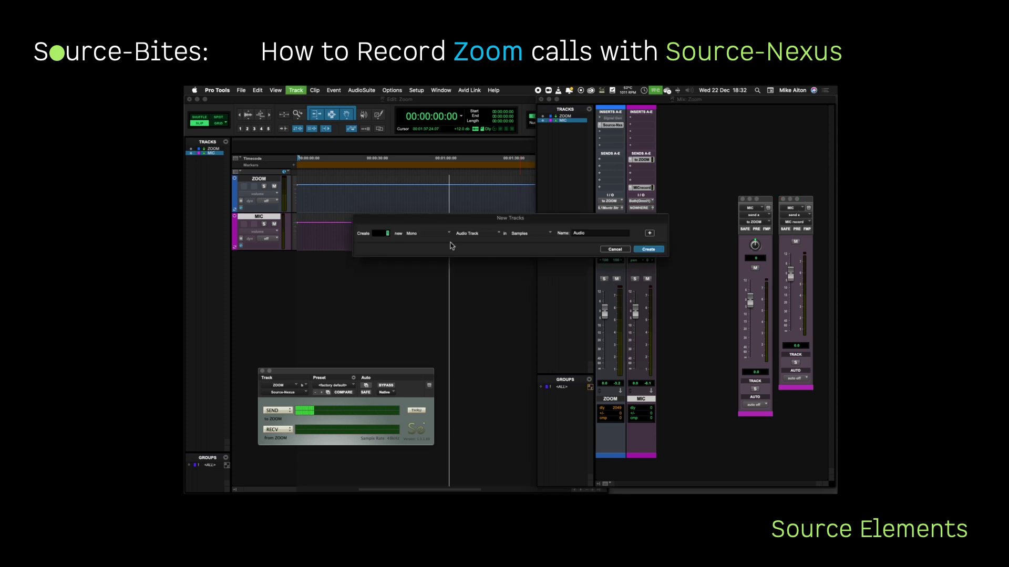
key("Tab")
type("A")
type("IC record")
left_click(648, 249)
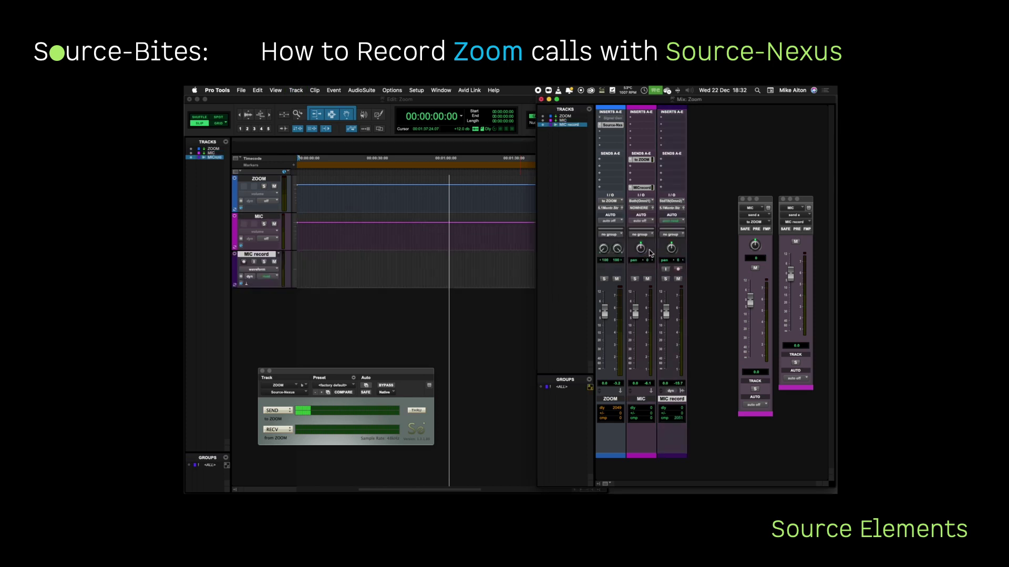
left_click(671, 221)
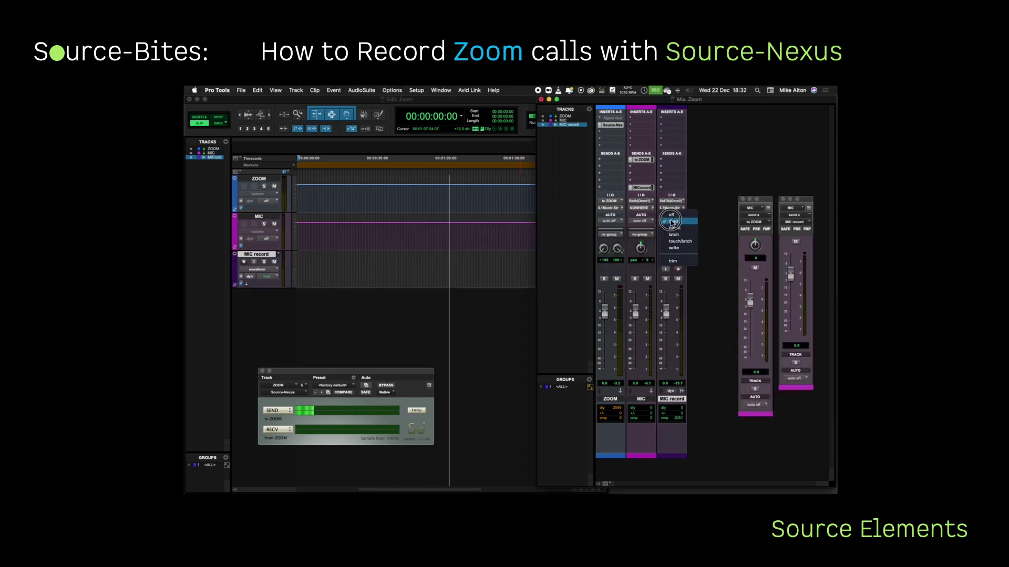
left_click(672, 216)
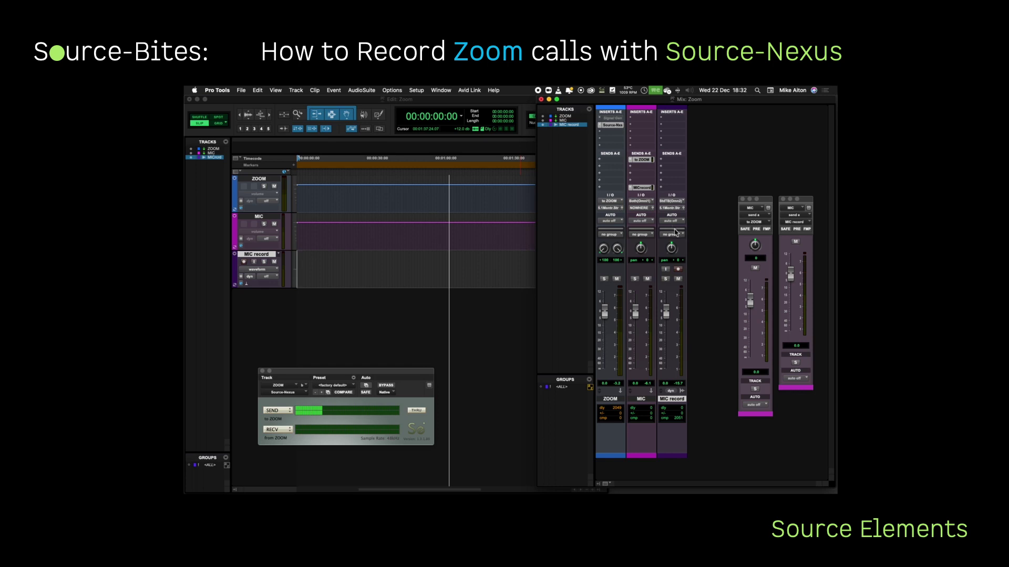
Step: Feed MIC record from the MIC record (Mono) bus, output it to 5.1 Monitor.Stereo, and enable Input Monitor
left_click(673, 201)
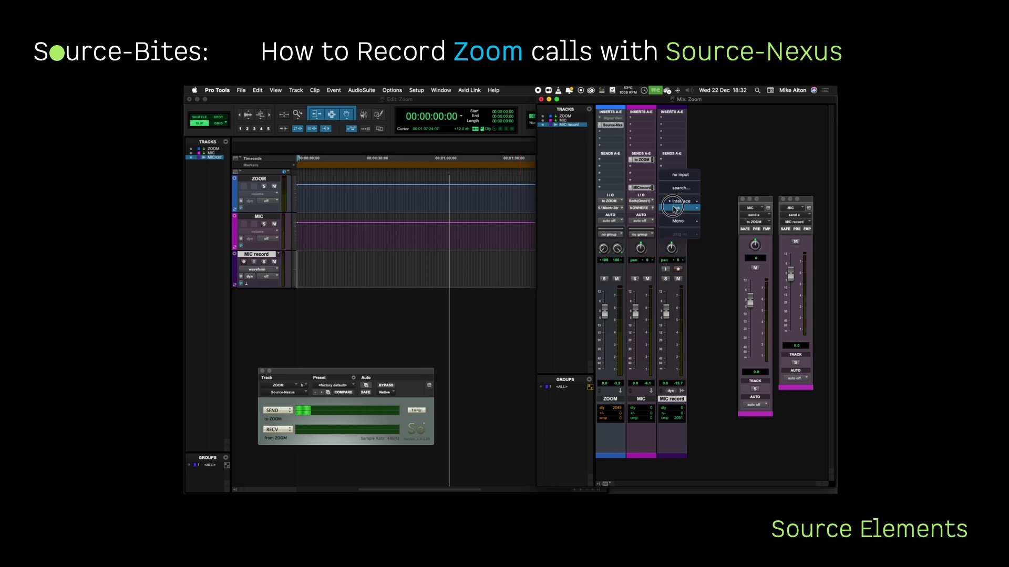
mouse_move(678, 208)
left_click(724, 237)
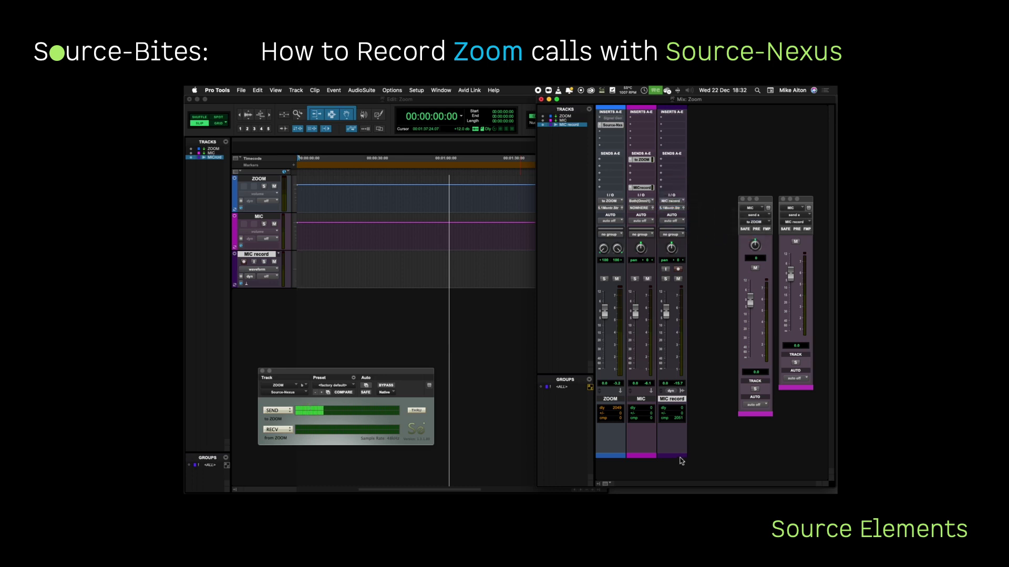
left_click(671, 209)
mouse_move(673, 215)
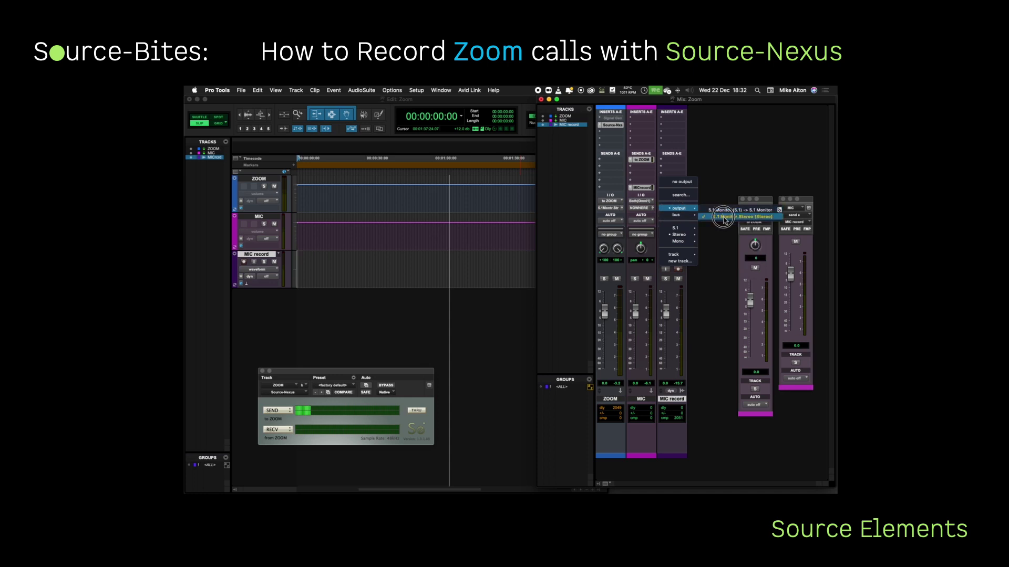
left_click(723, 218)
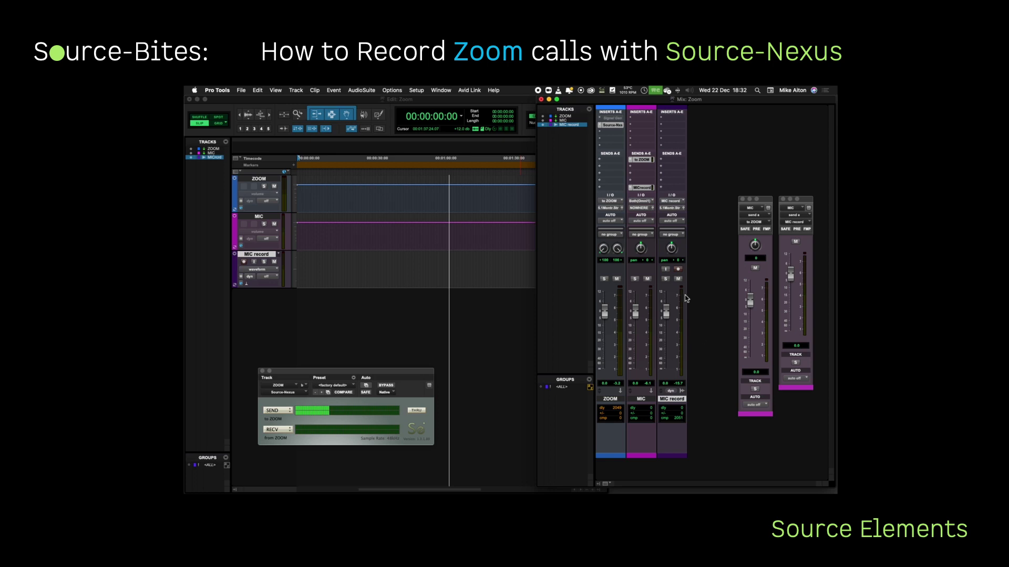
left_click(665, 269)
Step: Turn MIC record's input monitoring off and enable QuickPunch recording in the Options menu
left_click(666, 269)
left_click(392, 90)
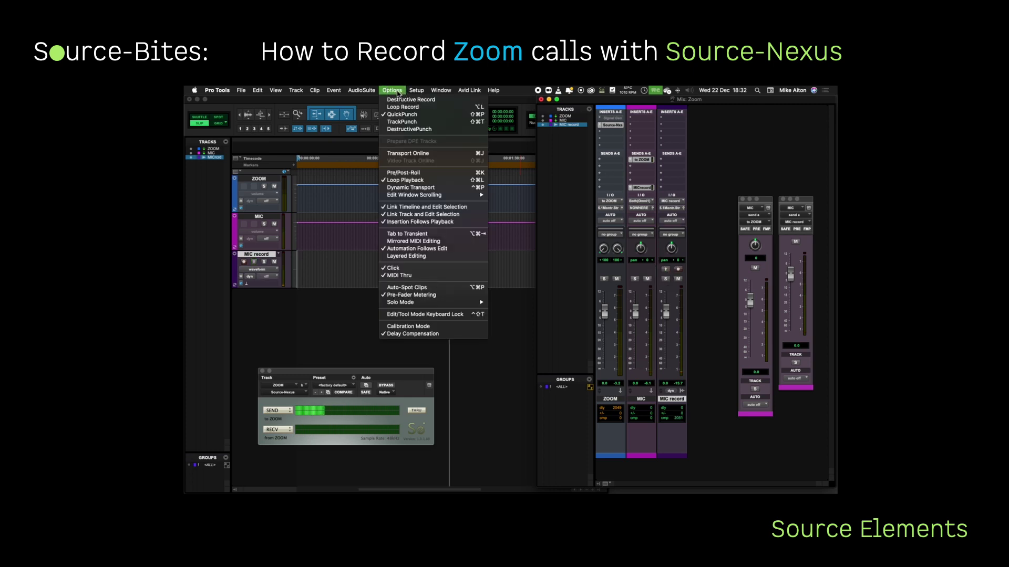
left_click(407, 115)
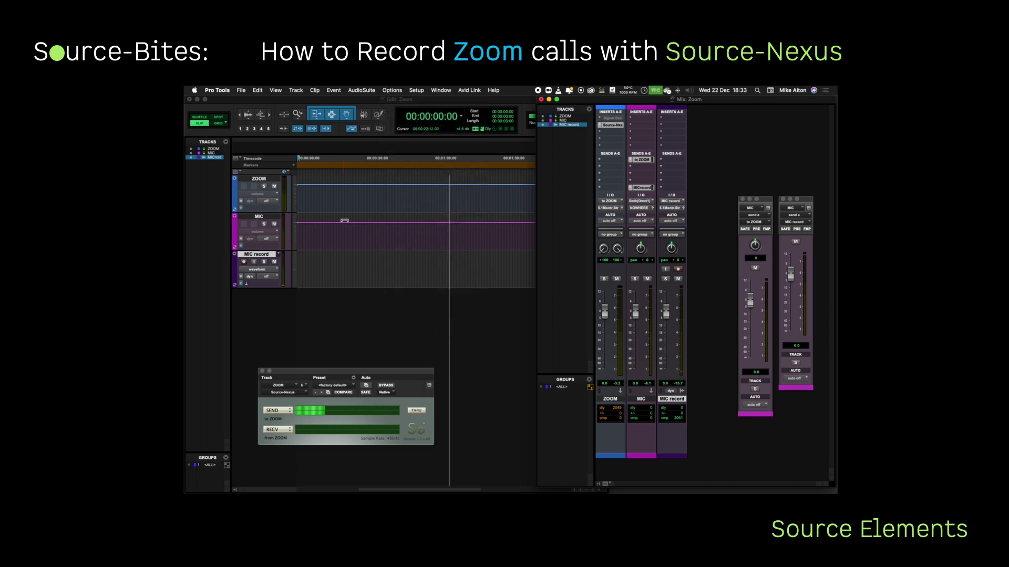
Step: Confirm QuickPunch record mode in the transport, then record-arm the MIC record track
key("super+1")
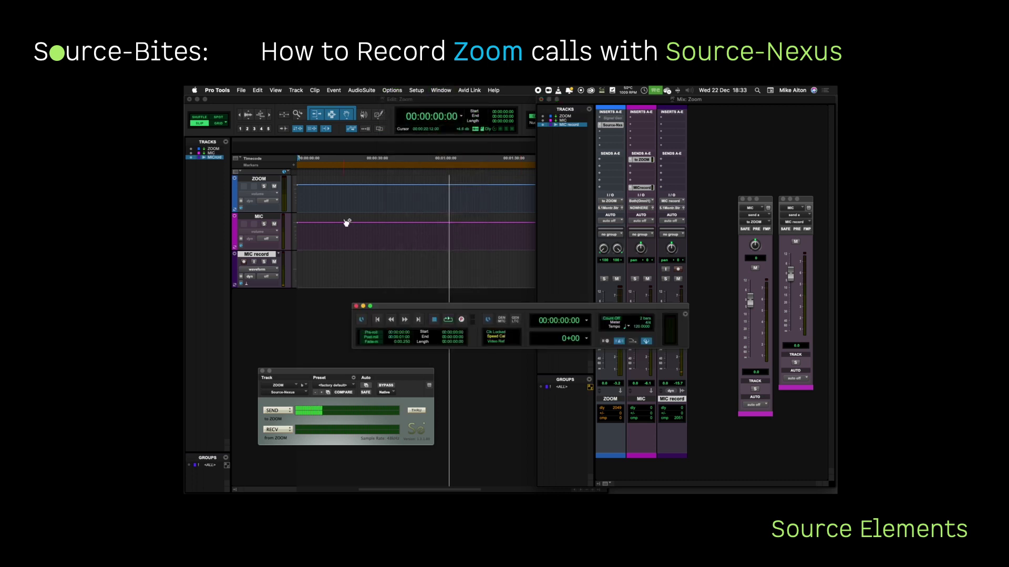
right_click(462, 321)
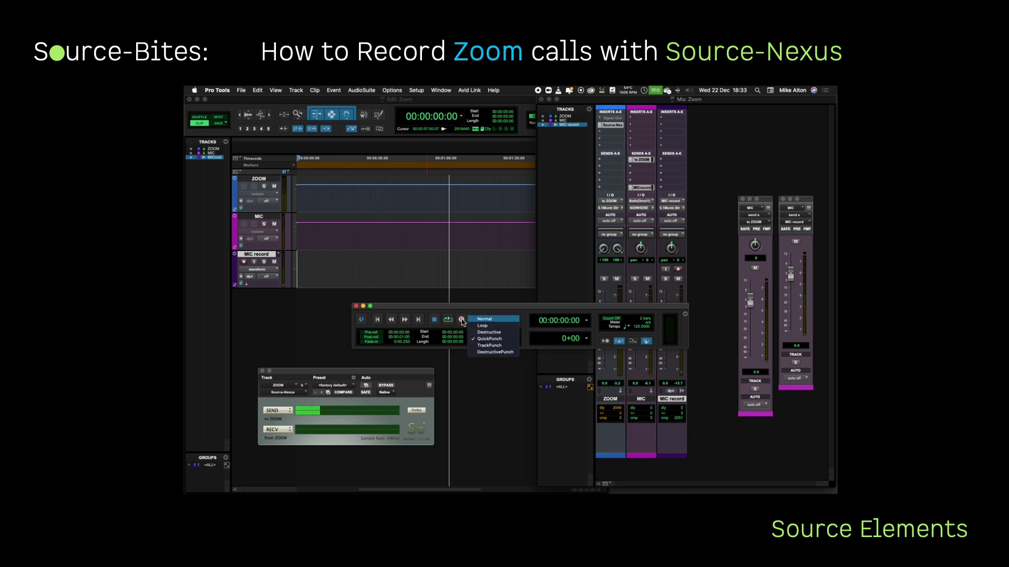
left_click(507, 339)
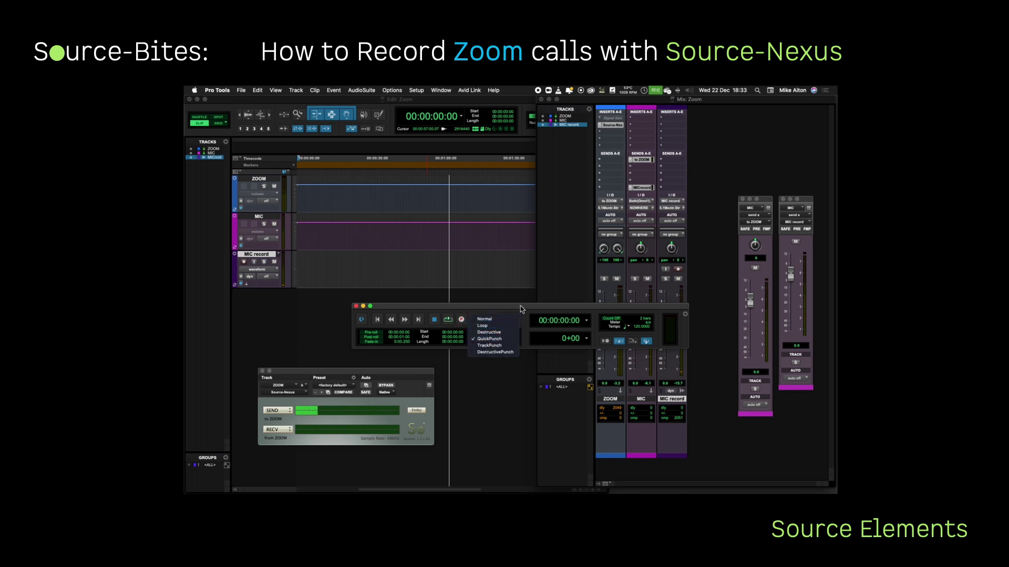
left_click(356, 306)
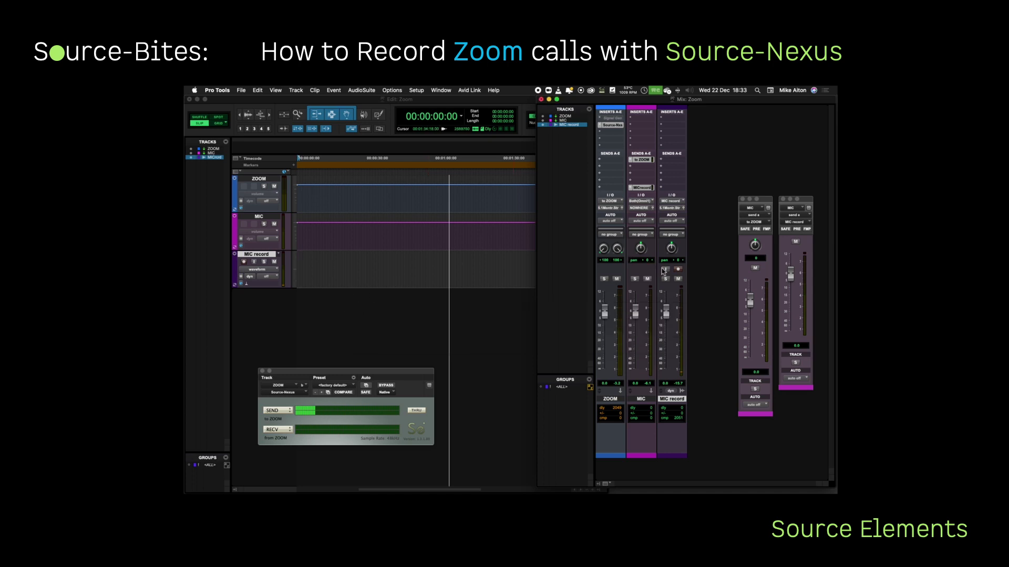
left_click(678, 269)
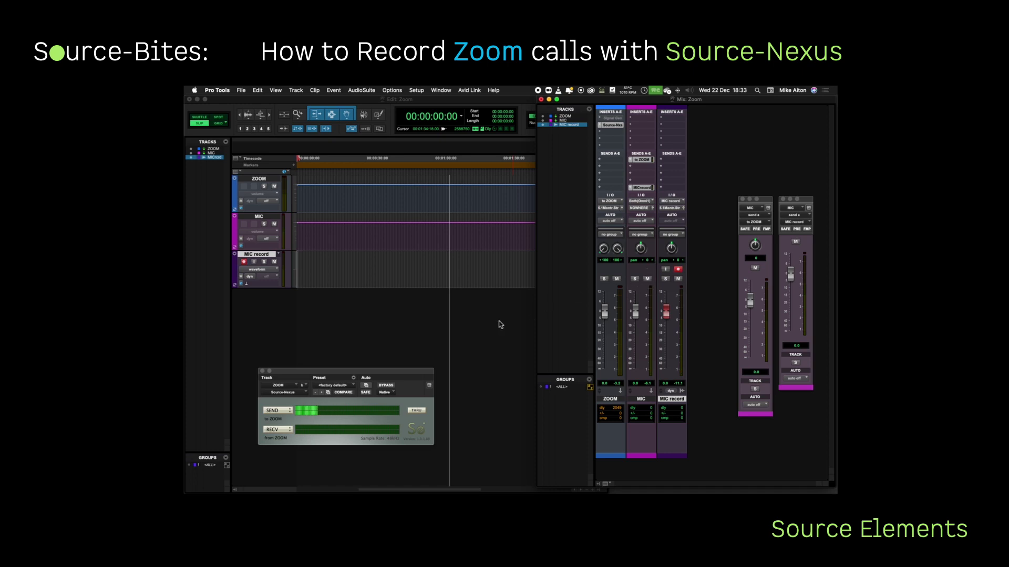
Step: Create a new mono bus named Zoom record in the I/O Setup Bus tab
left_click(416, 90)
left_click(431, 136)
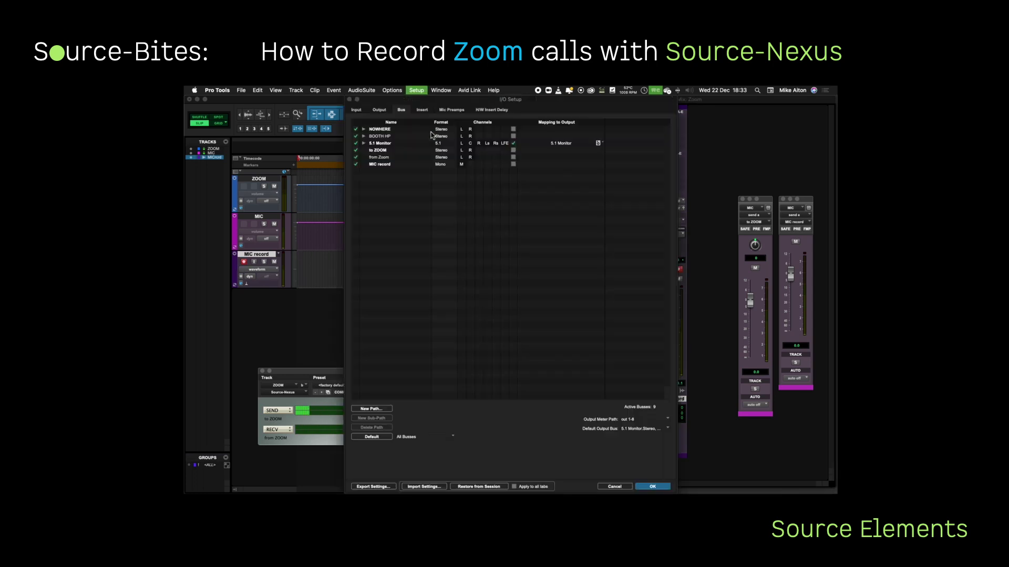
left_click(372, 409)
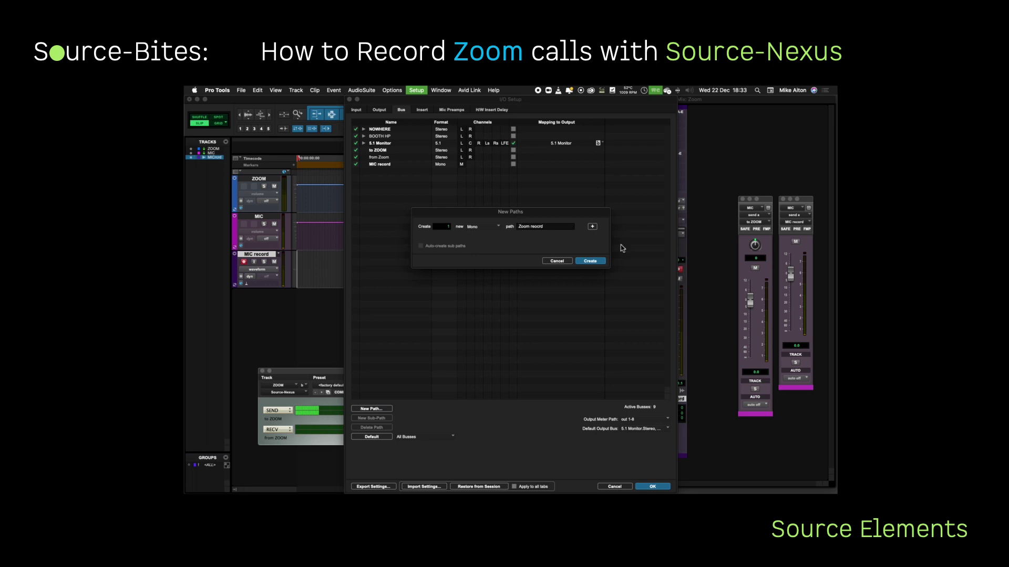
left_click(589, 261)
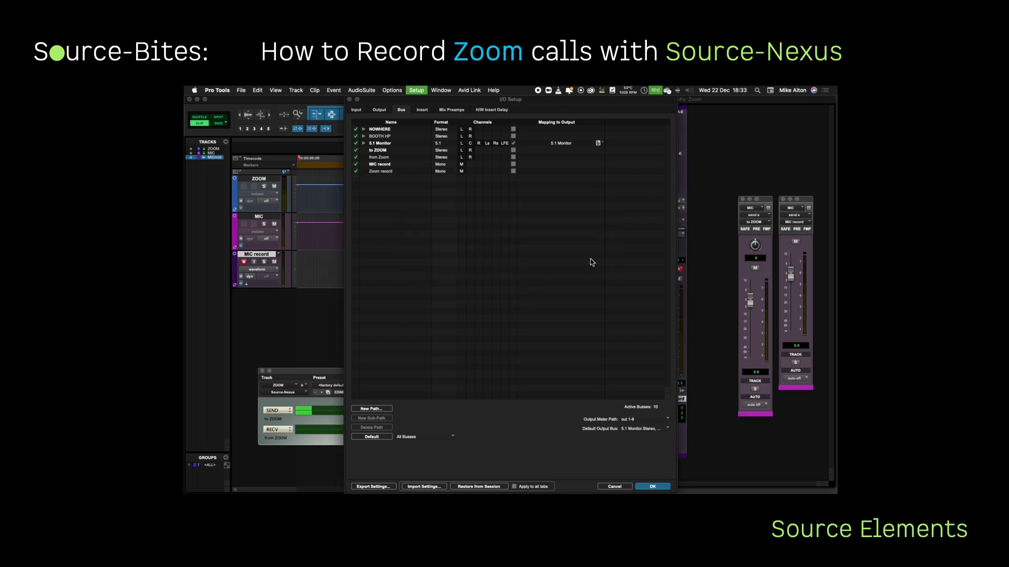
left_click(652, 487)
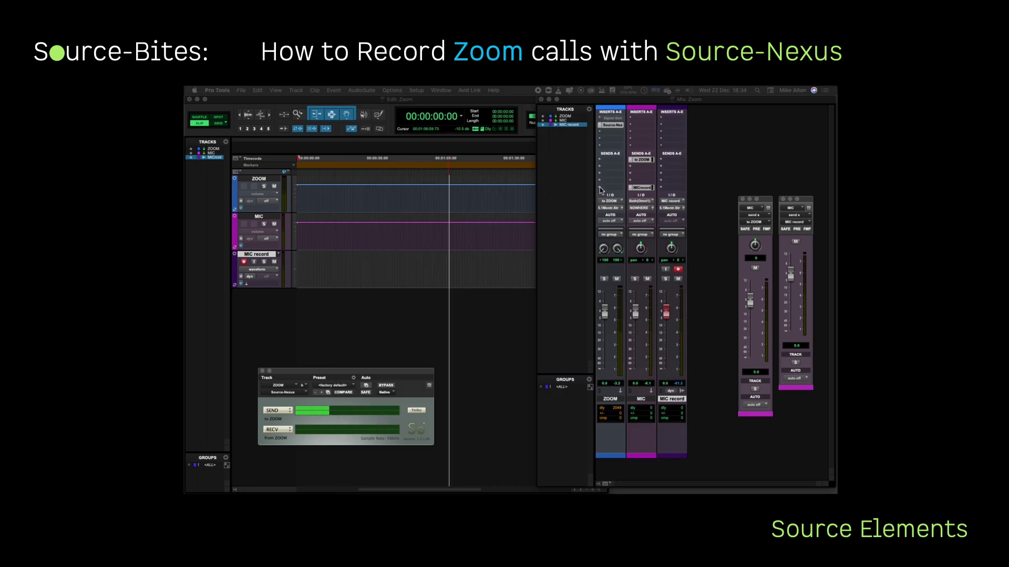
Step: Add a send on the ZOOM track to the Zoom record bus
left_click(602, 185)
mouse_move(653, 197)
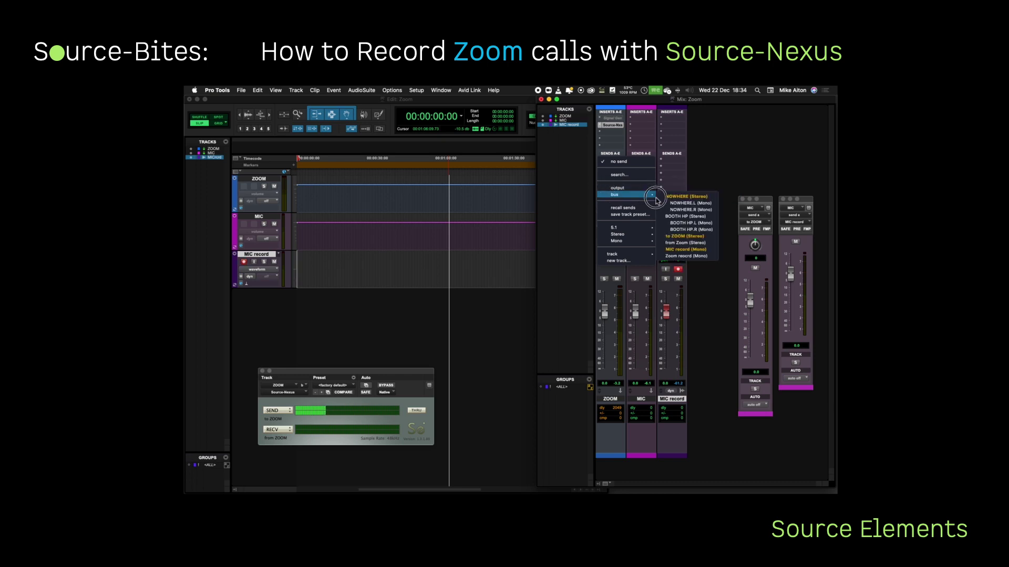
left_click(672, 256)
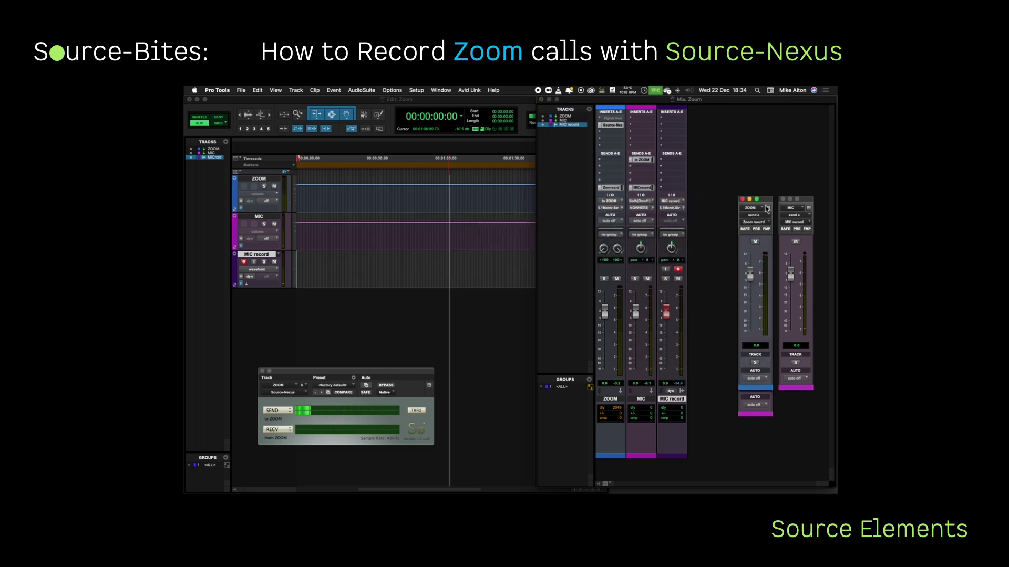
Step: Create a new mono audio track named Zoom record
left_click_drag(759, 199, 724, 201)
key("shift+super+n")
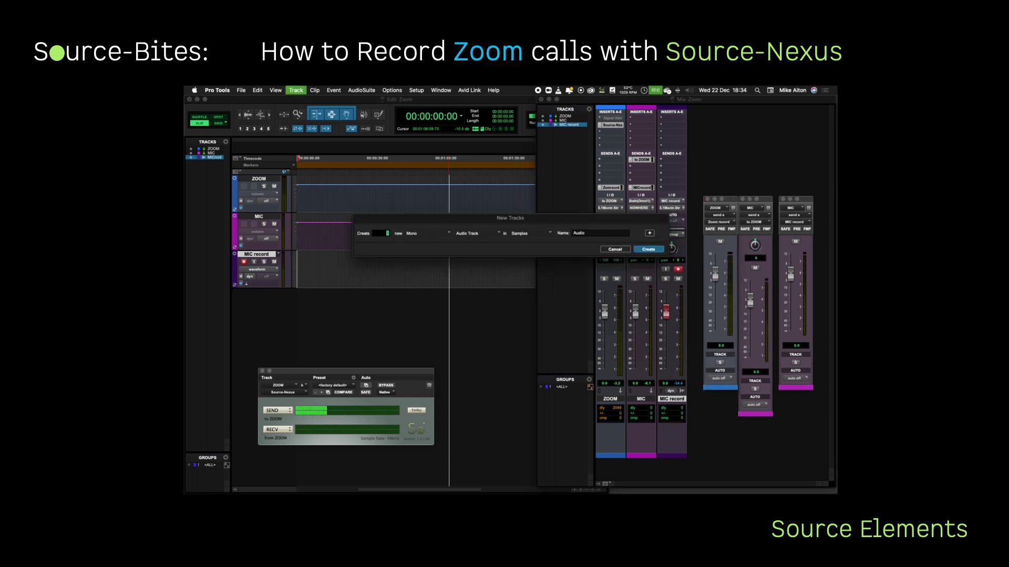
type("Zoom record")
key("Return")
Step: Colour the Zoom record and MIC record tracks red in the Color Palette
double_click(706, 455)
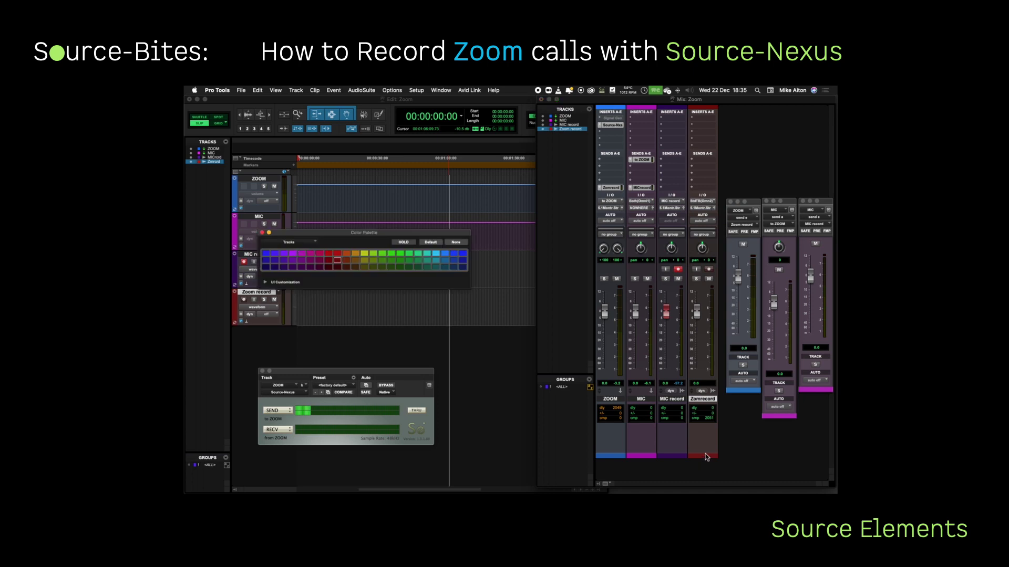
left_click(330, 254)
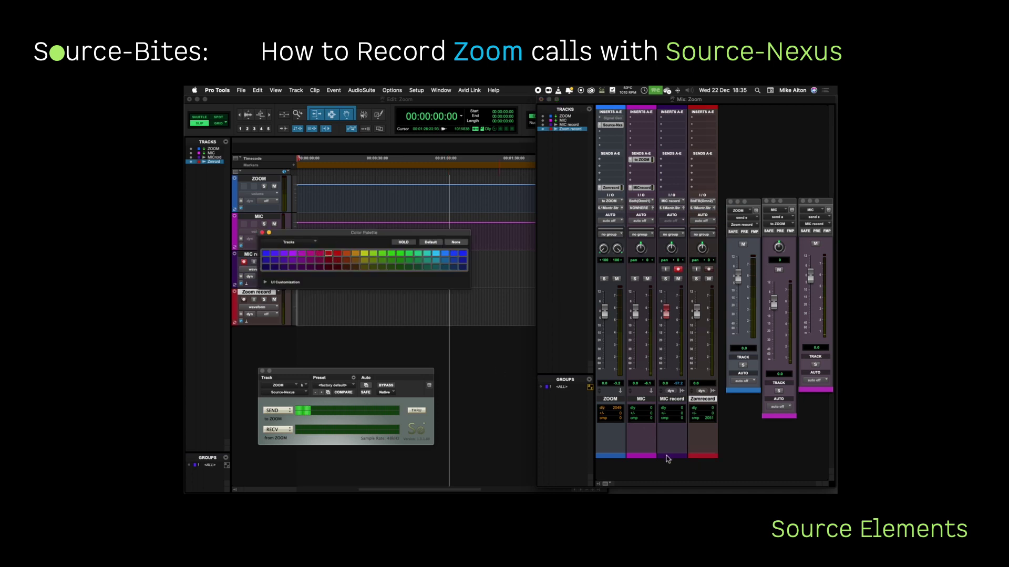
left_click(667, 456)
left_click(324, 259)
left_click(261, 233)
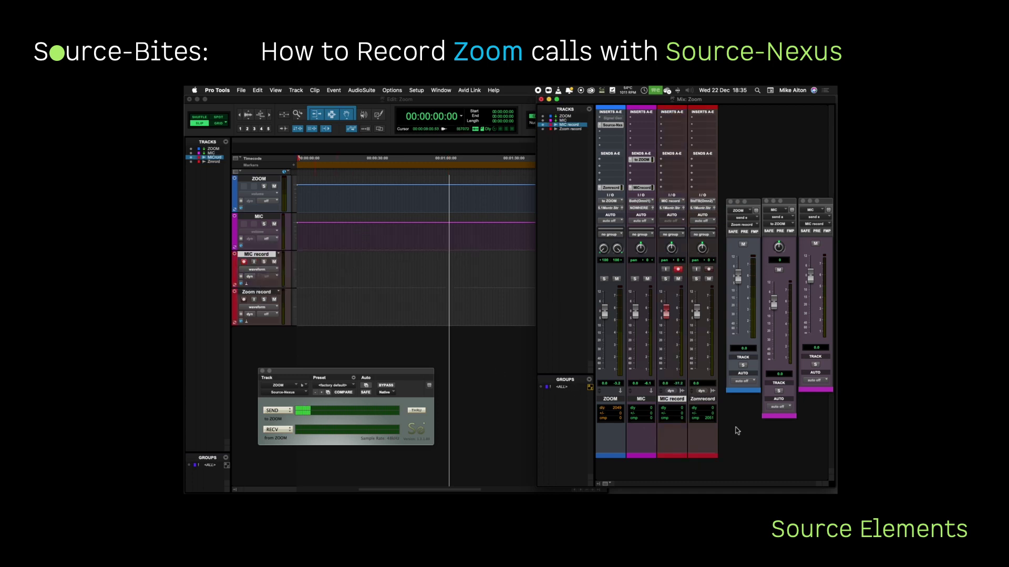
Step: Set Zoom record's input to the Zoom record bus
left_click(703, 201)
mouse_move(719, 208)
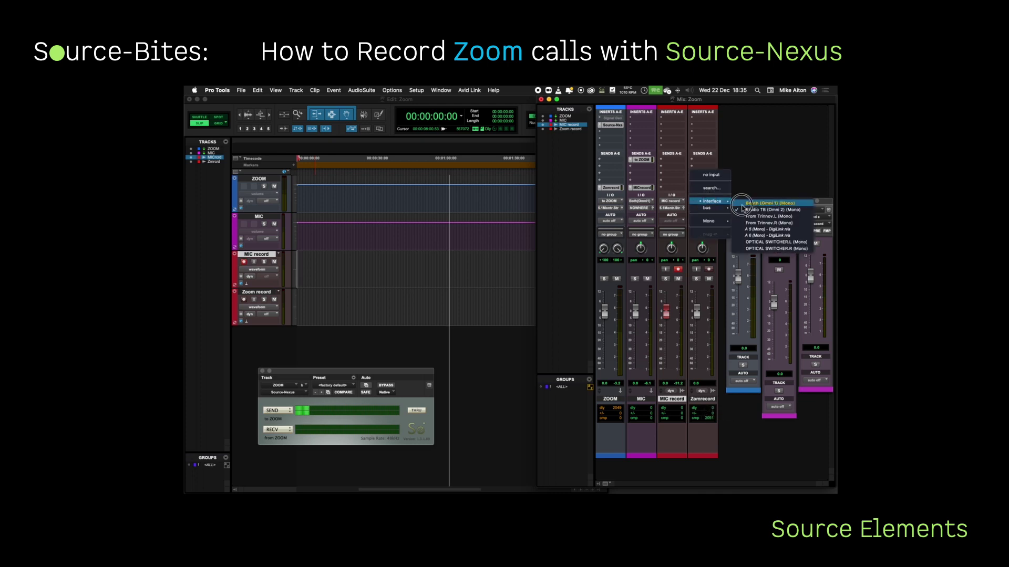
left_click(766, 243)
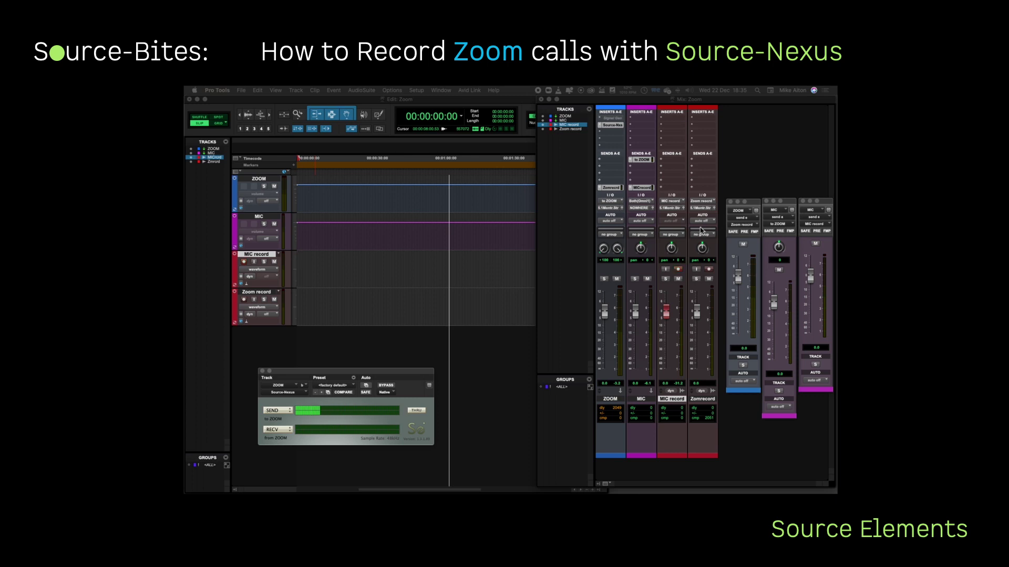
Step: Route the ZOOM track's output to the NOWHERE bus
left_click(610, 208)
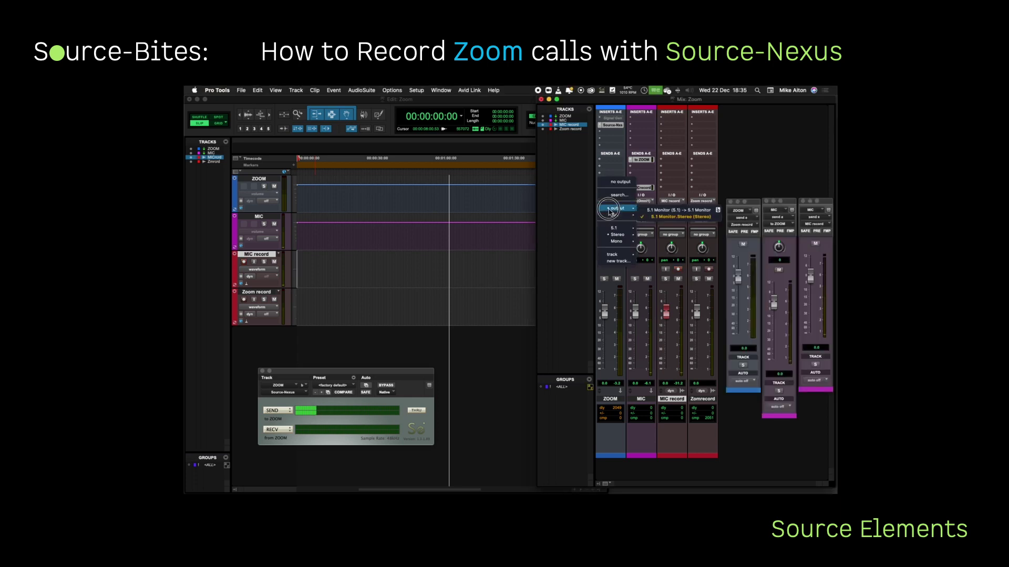
left_click(610, 209)
mouse_move(615, 215)
left_click(653, 216)
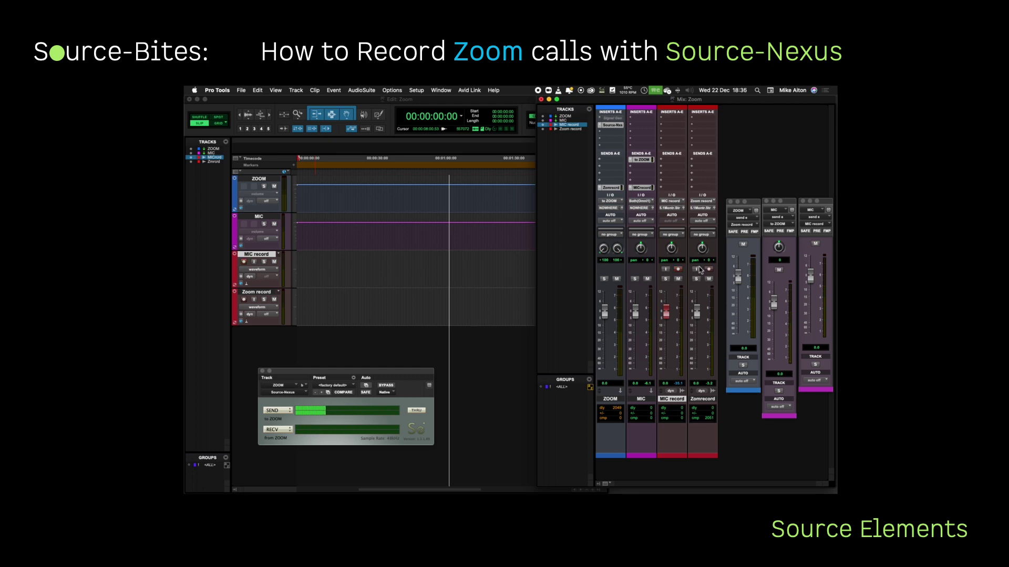
Step: Record-arm Zoom record, reset its fader to 0.0 and leave it unmuted
left_click(709, 269)
left_click(709, 279)
mouse_move(697, 312)
left_mouse_down()
mouse_move(701, 380)
mouse_move(698, 310)
left_mouse_up()
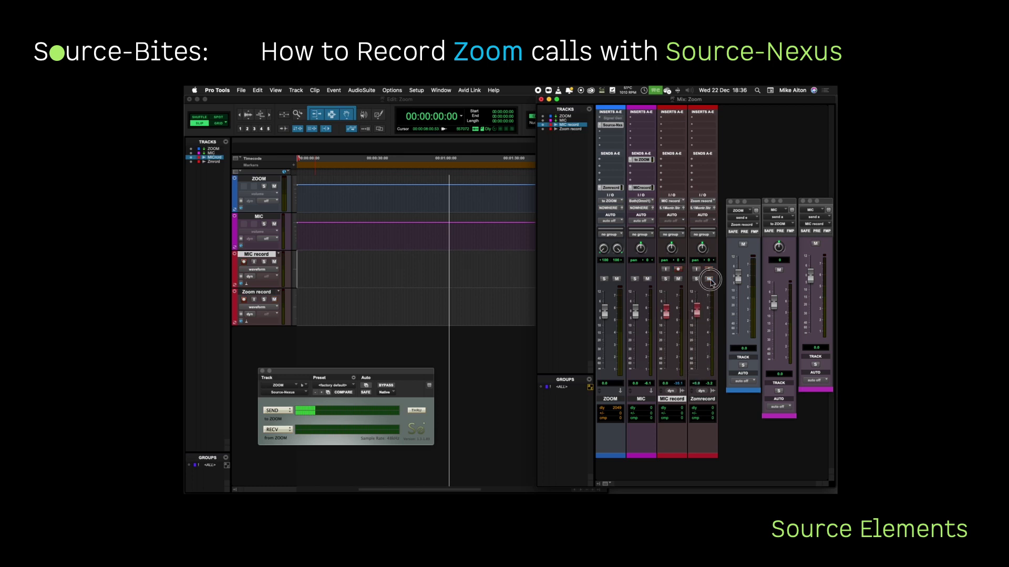
left_click(709, 279)
Step: Create a new mono audio track named PLayback
left_click(570, 129)
key("super+shift+n")
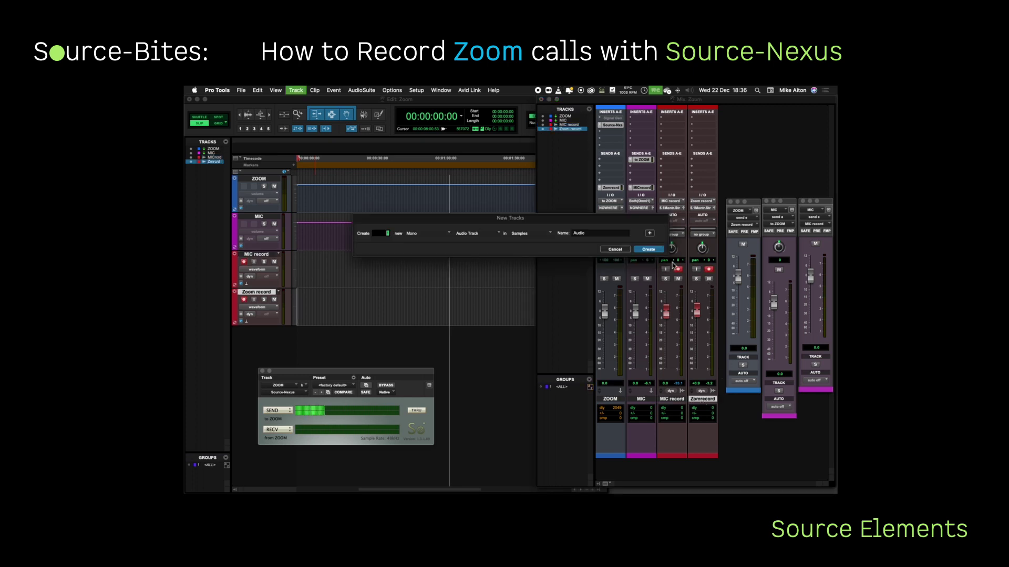
key("Tab")
type("PLayback")
key("Return")
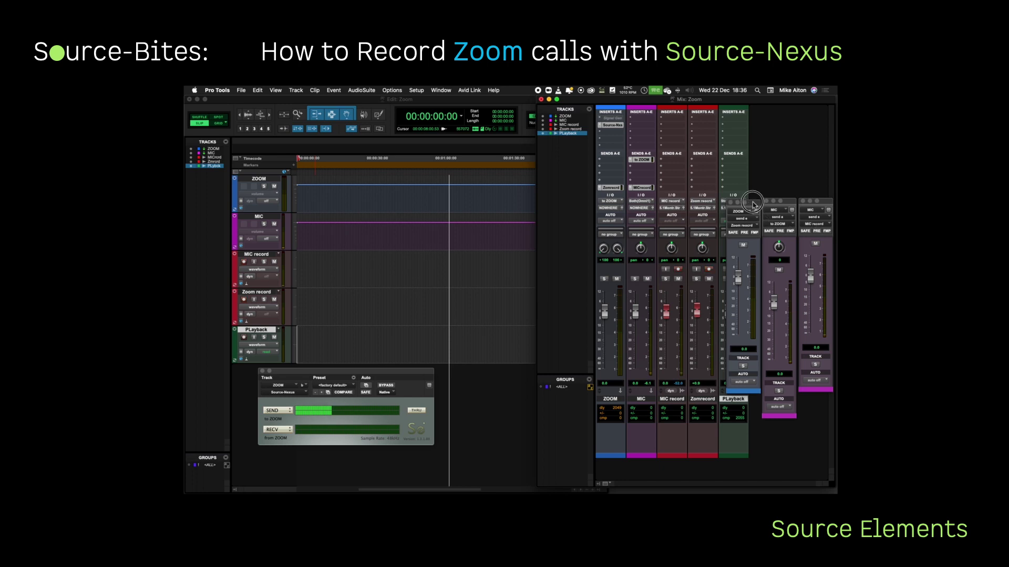
Step: Close the ZOOM, MIC and MIC record send windows and set PLayback's output path
left_click(731, 202)
left_click(765, 201)
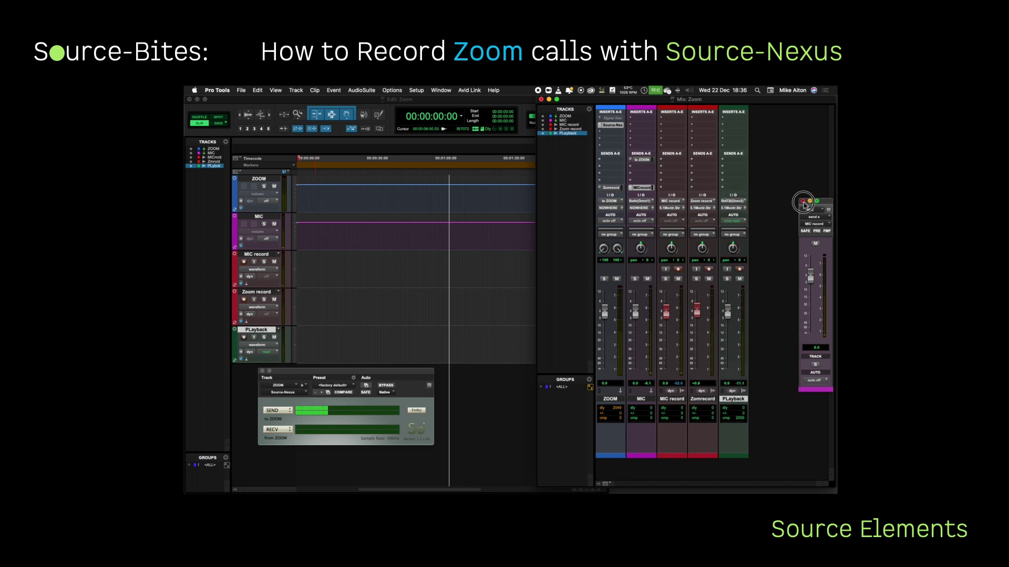
left_click(801, 201)
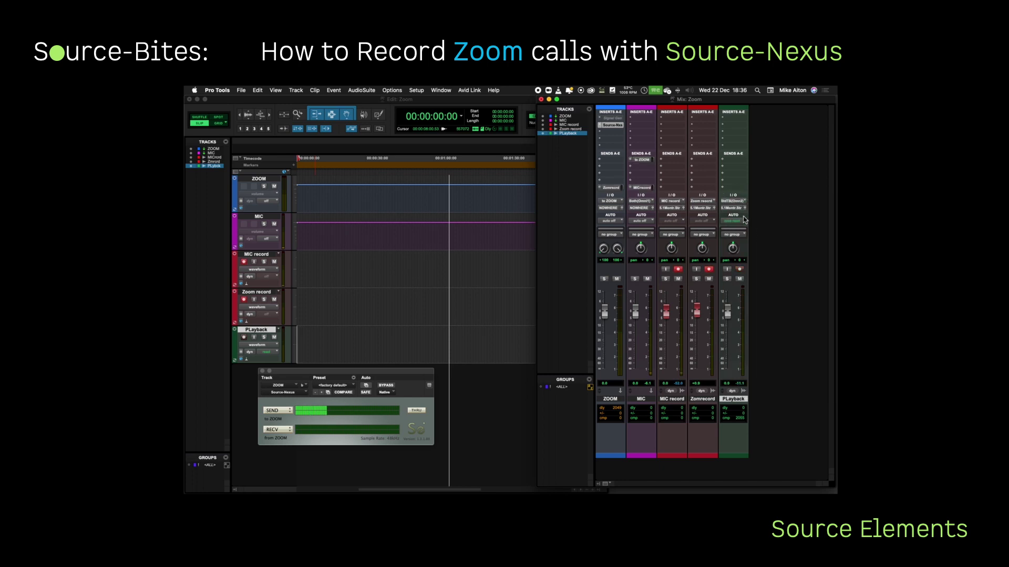
left_click(812, 225)
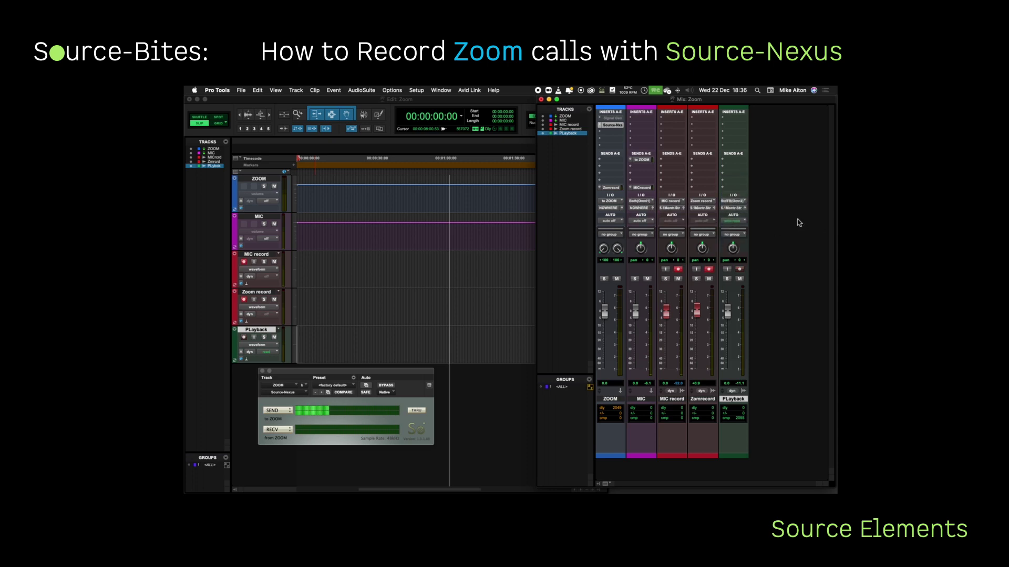
Step: Add a send on PLayback to the to ZOOM bus
left_click(723, 160)
mouse_move(738, 167)
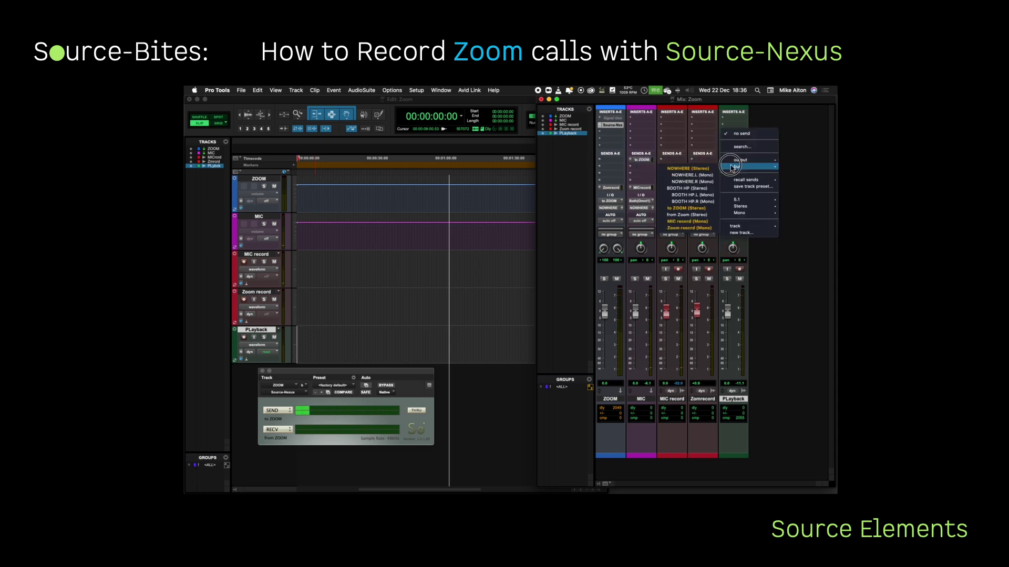
left_click(689, 208)
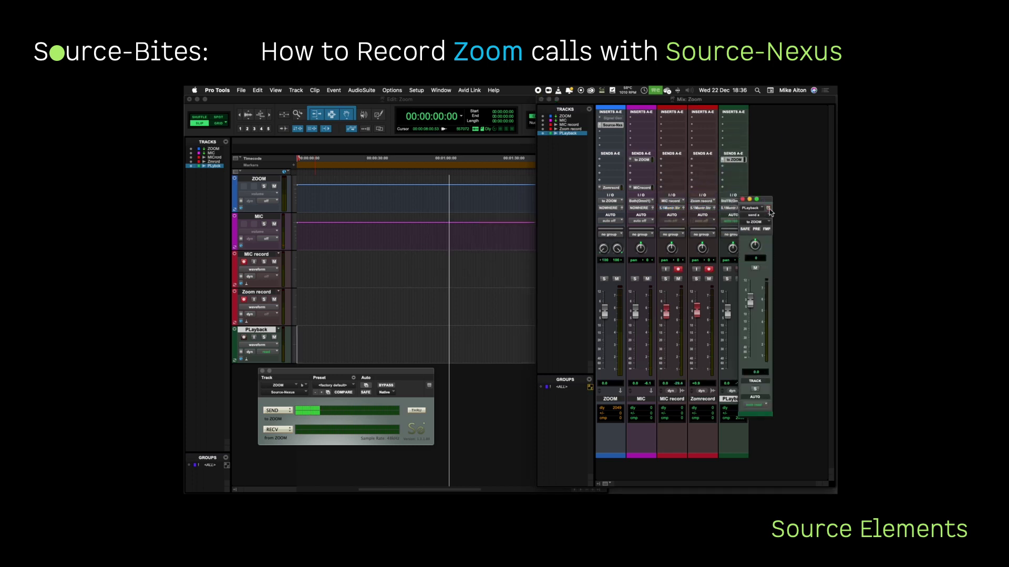
left_click_drag(745, 201, 780, 181)
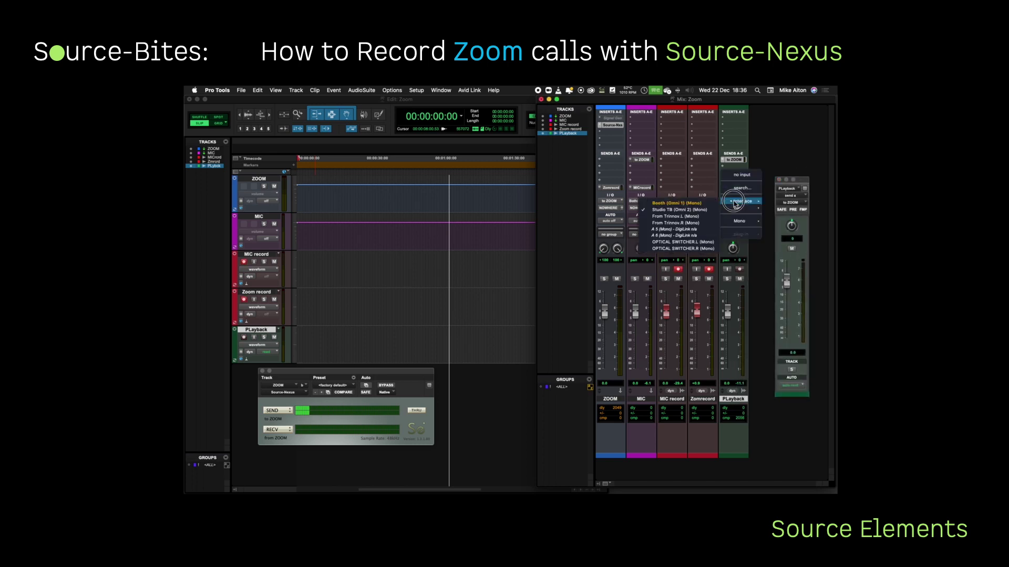
Step: Set PLayback's input to no input and close its send window
left_click(733, 208)
left_click(733, 221)
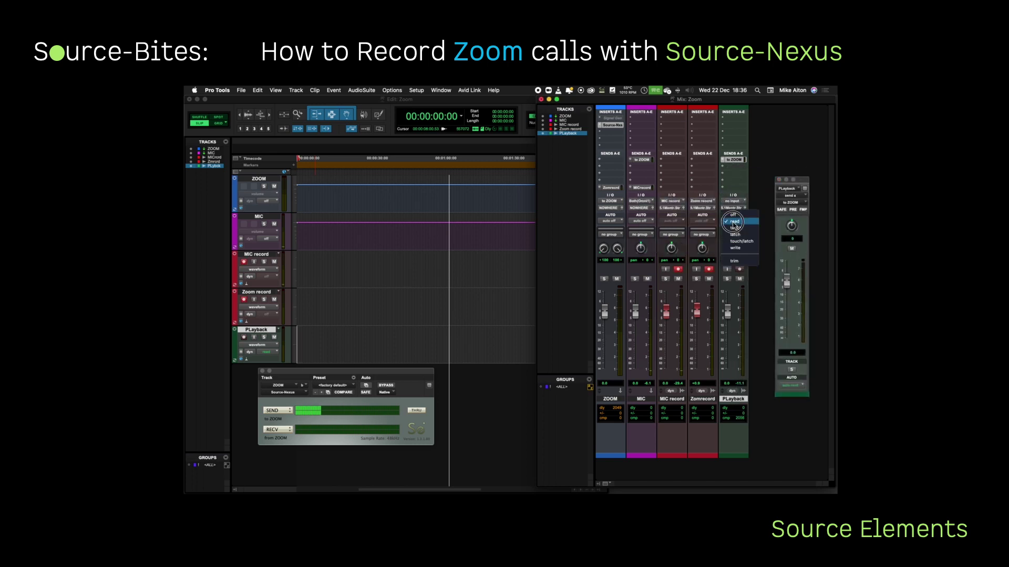
left_click(735, 220)
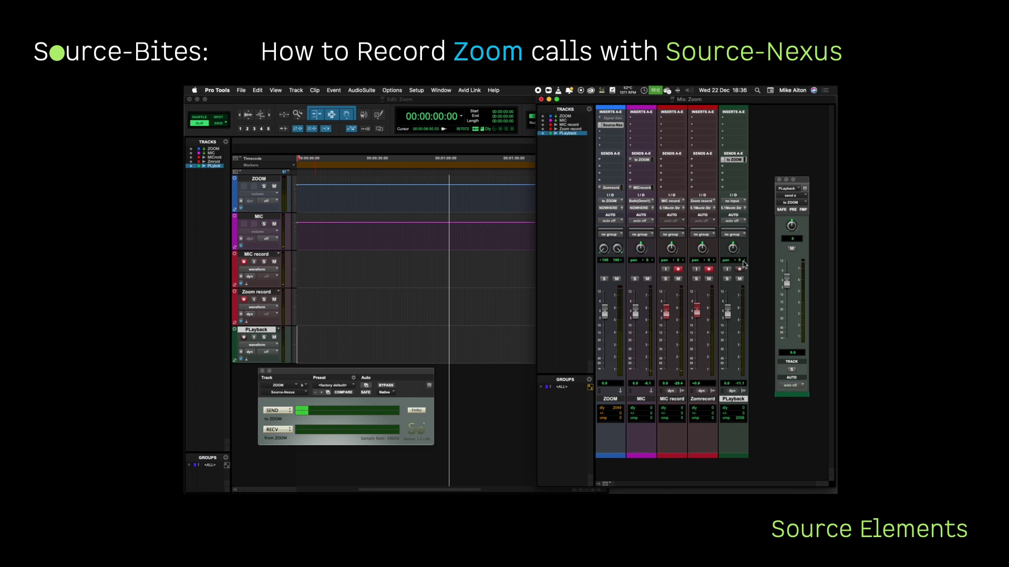
left_click(779, 180)
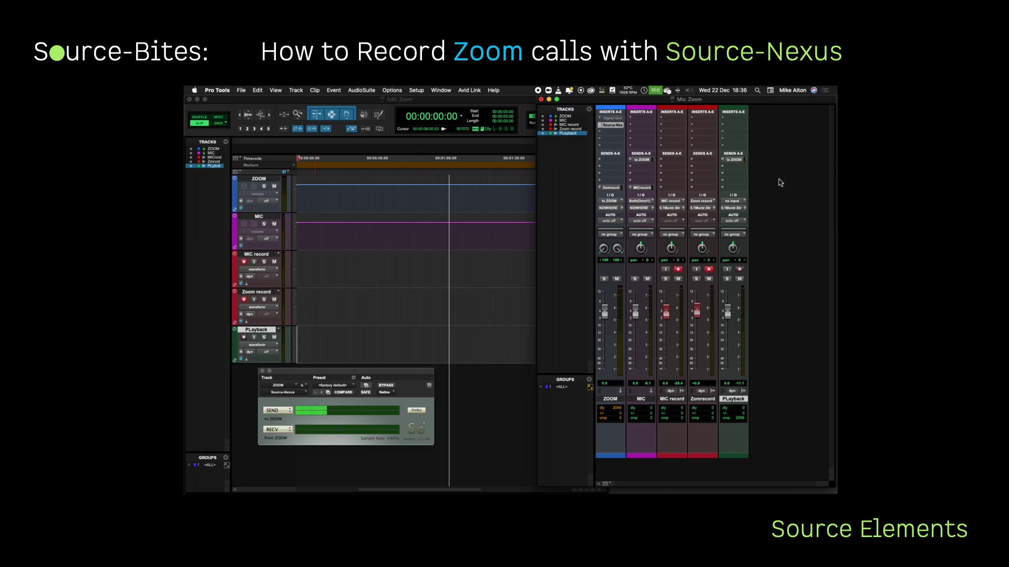